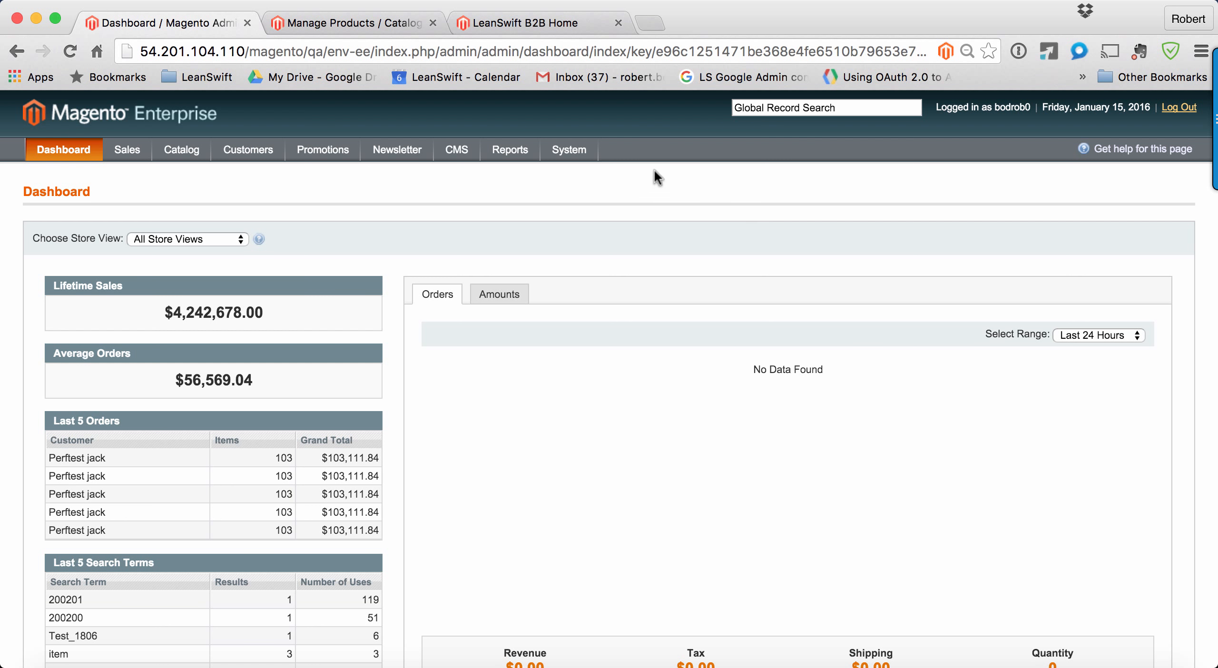
# Step: Open the system configuration page for eConnect
pyautogui.moveTo(564, 144)
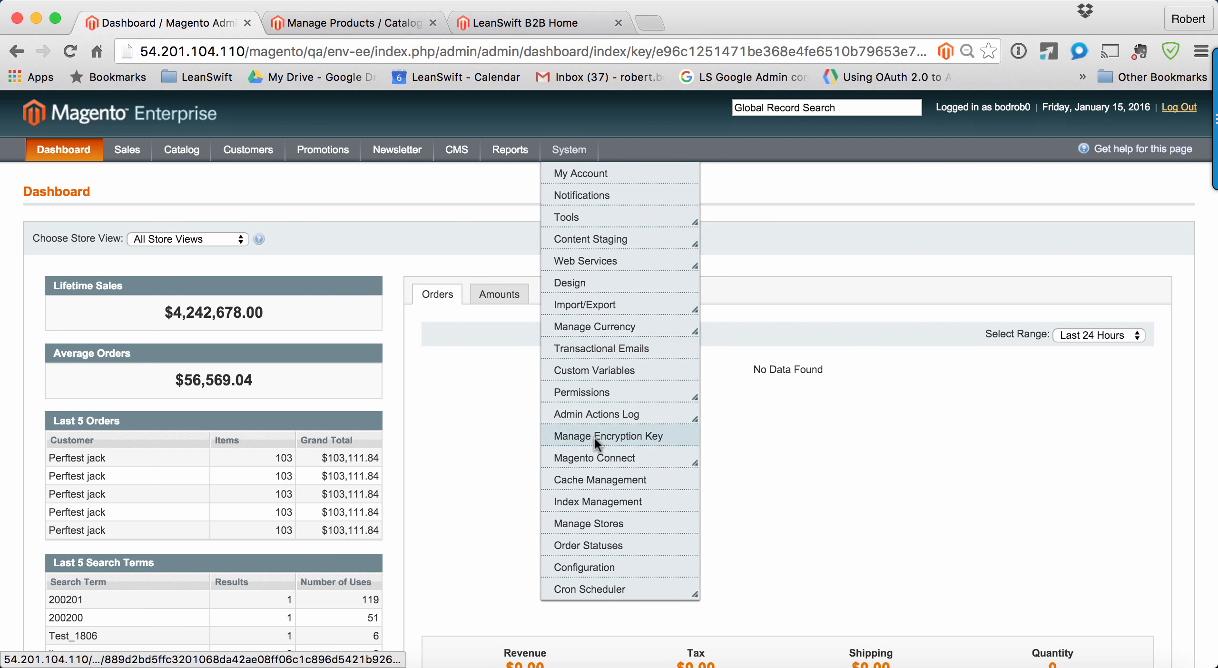
pyautogui.click(630, 571)
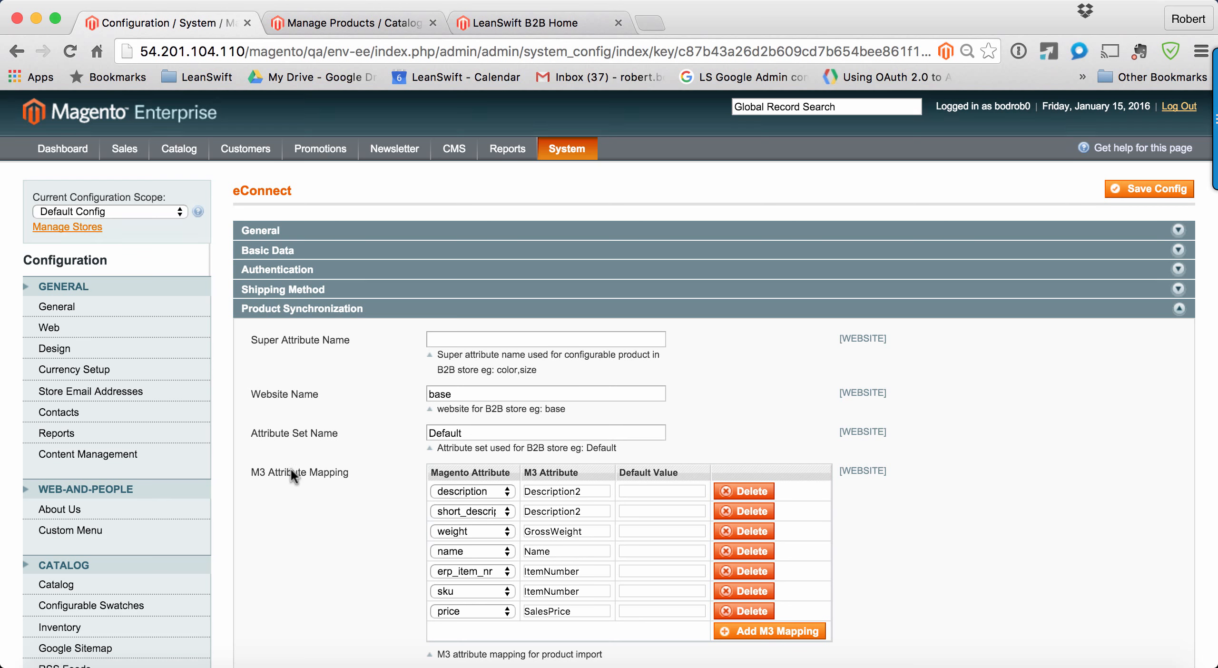
# Step: Examine the eConnect Basic Data and Product Synchronization settings
pyautogui.scroll(-10, 291, 469)
pyautogui.scroll(-9, 292, 469)
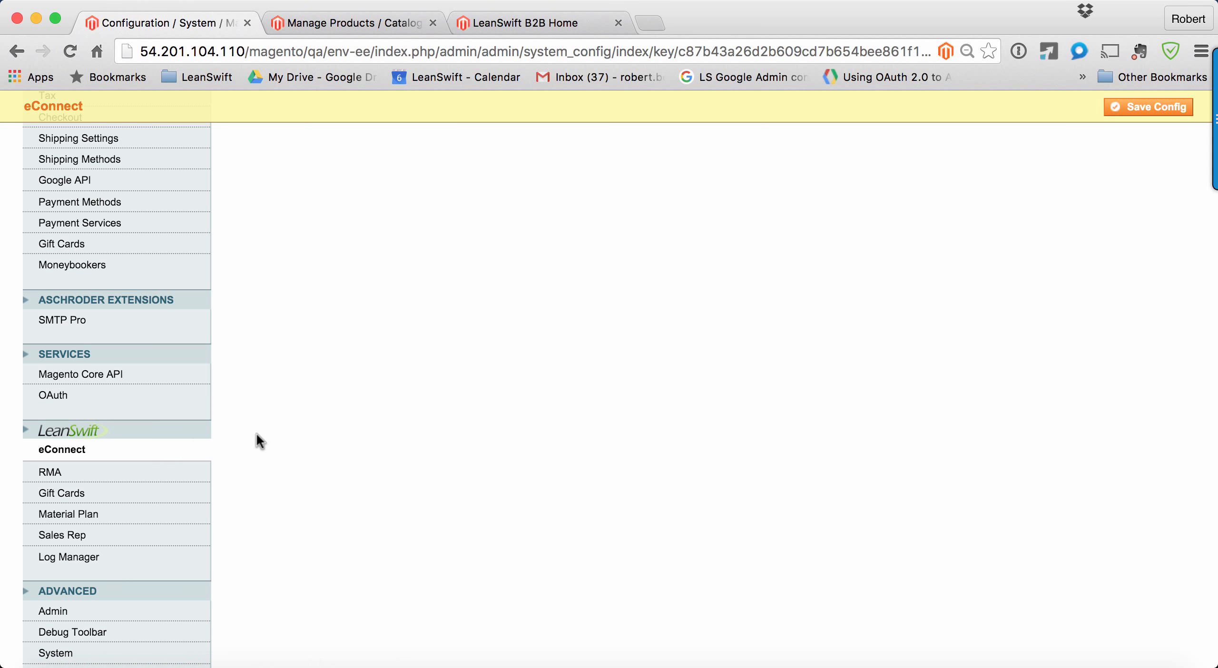
pyautogui.scroll(15, 257, 434)
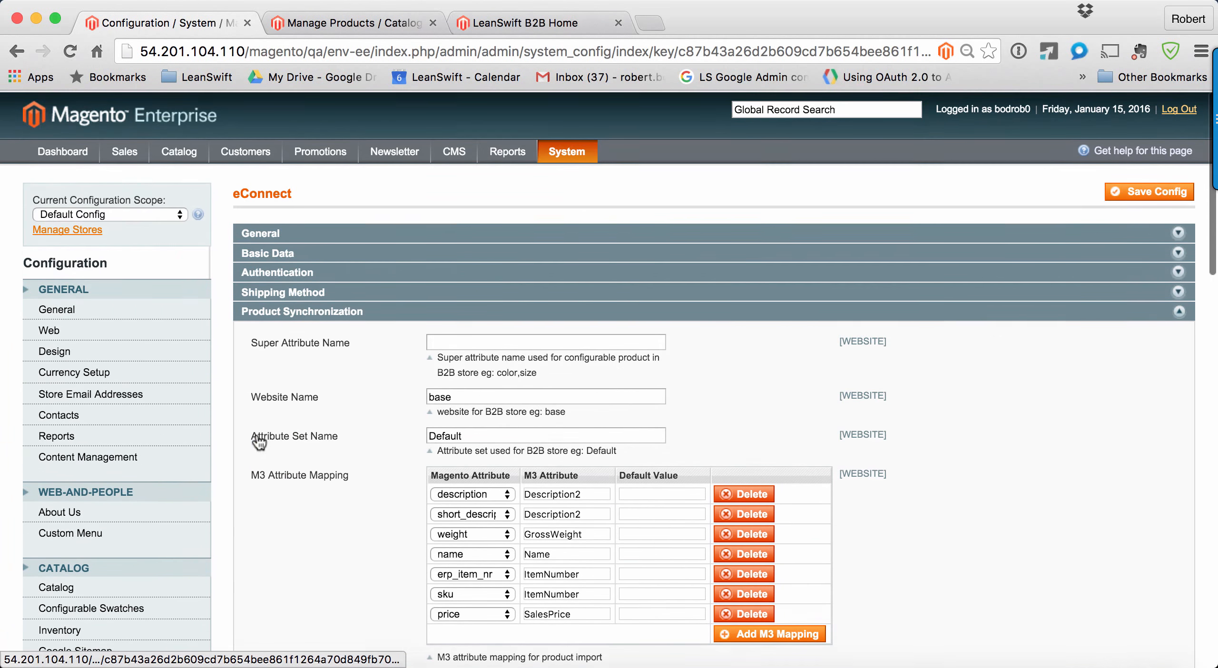
pyautogui.click(262, 253)
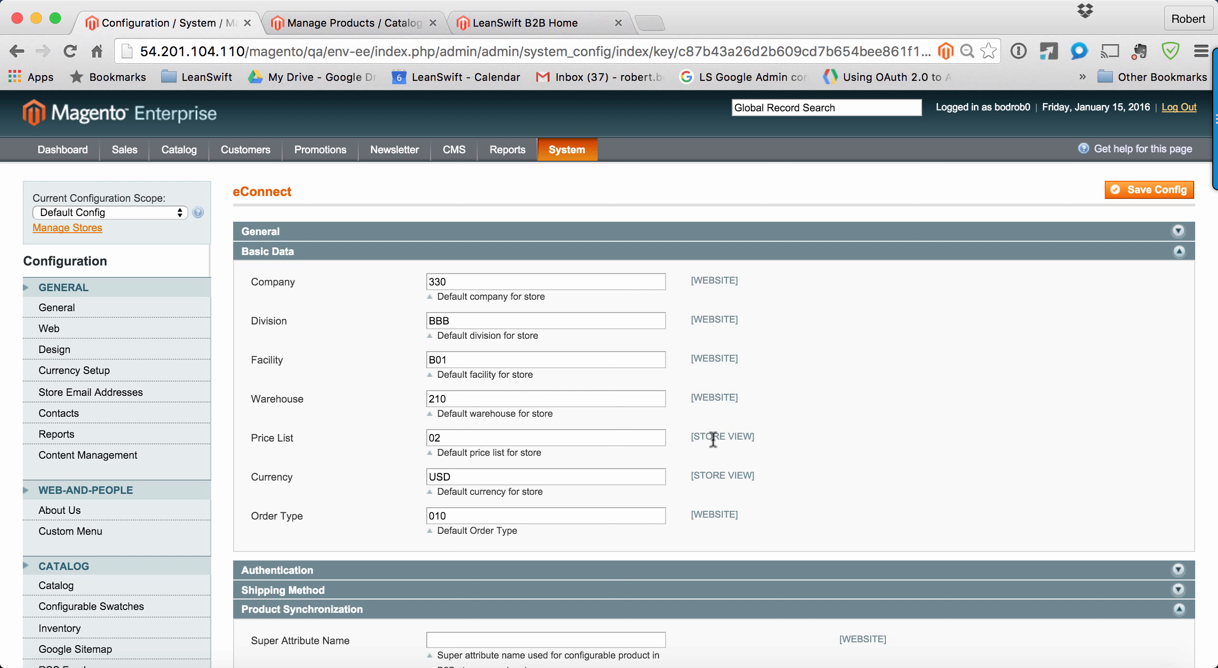
pyautogui.click(274, 257)
pyautogui.scroll(-3, 281, 430)
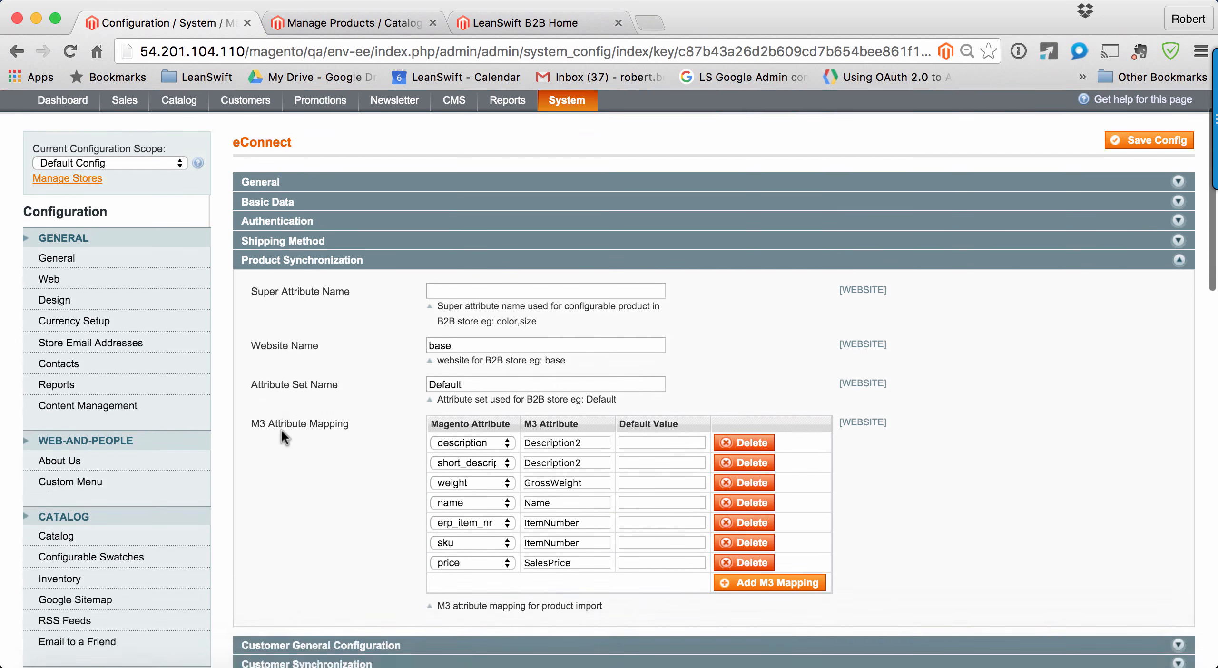
pyautogui.scroll(-2, 284, 437)
pyautogui.scroll(2, 283, 434)
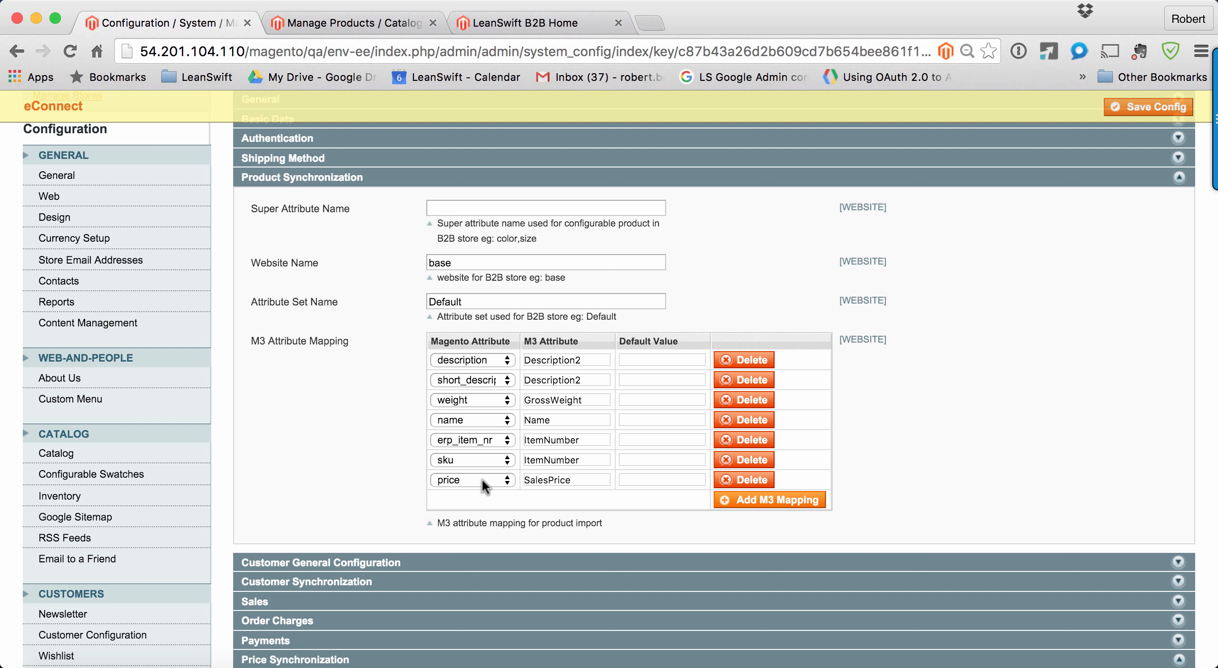
# Step: Inspect the price attribute mapping to SalesPrice and collapse the Product Synchronization section
pyautogui.doubleClick(529, 480)
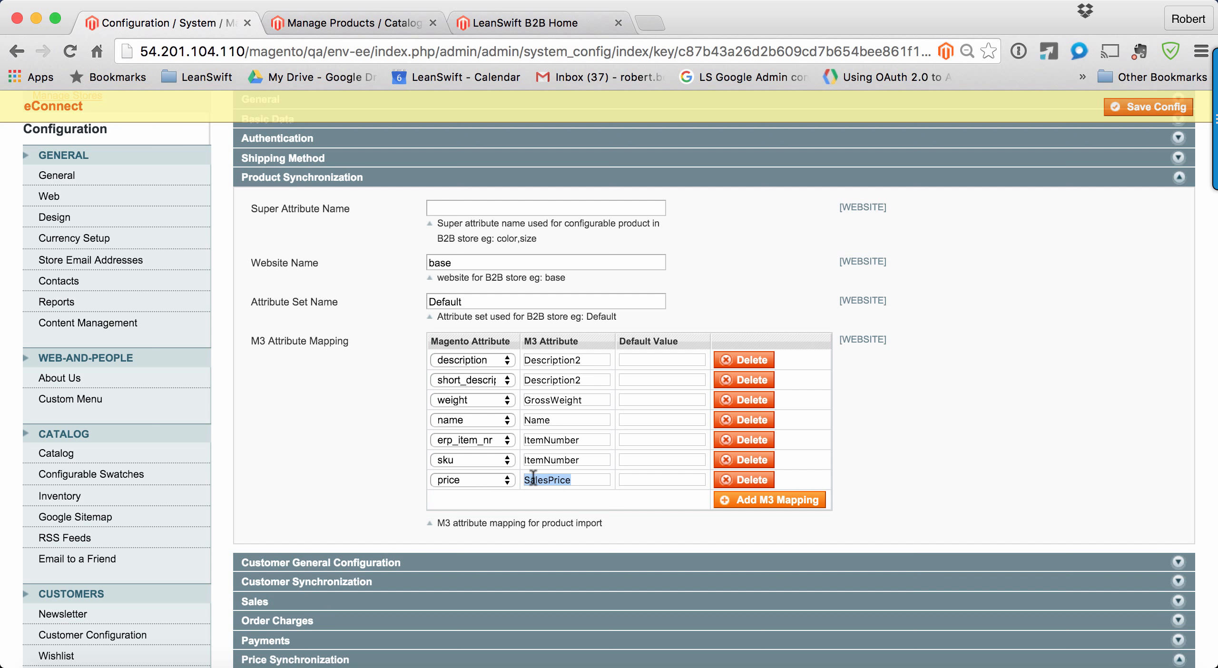
pyautogui.click(596, 479)
pyautogui.click(584, 479)
pyautogui.click(271, 190)
# Step: Examine the Price Synchronization enable and cache hours settings, then collapse the section
pyautogui.scroll(-2, 276, 282)
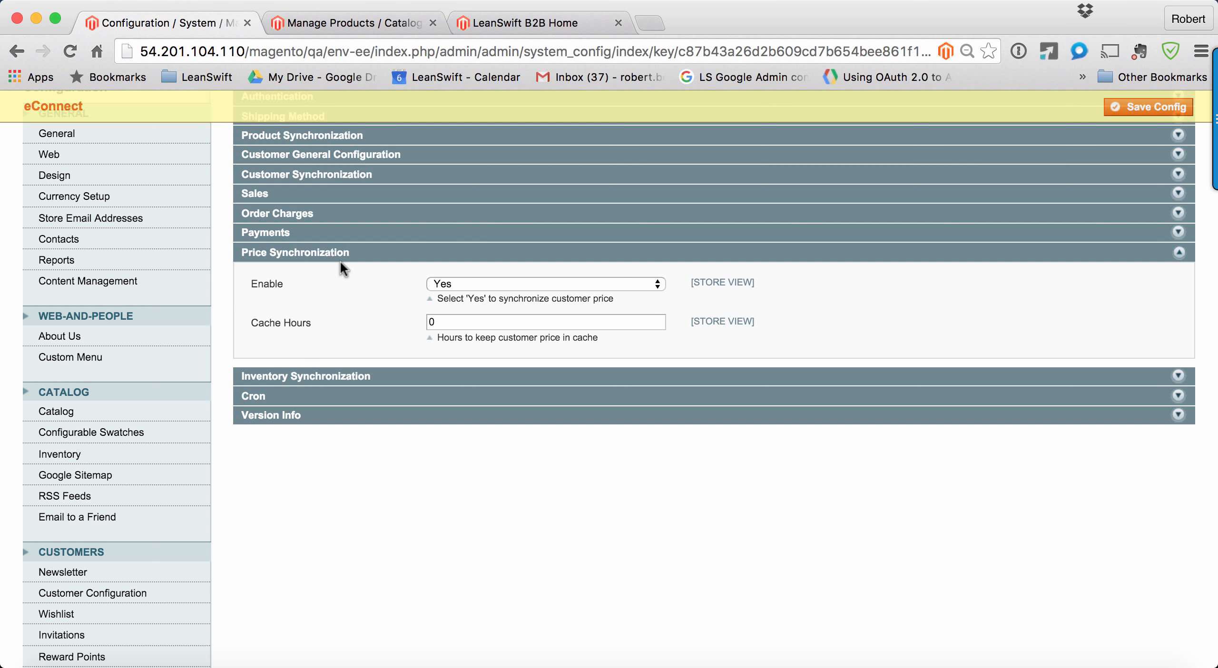
pyautogui.click(459, 286)
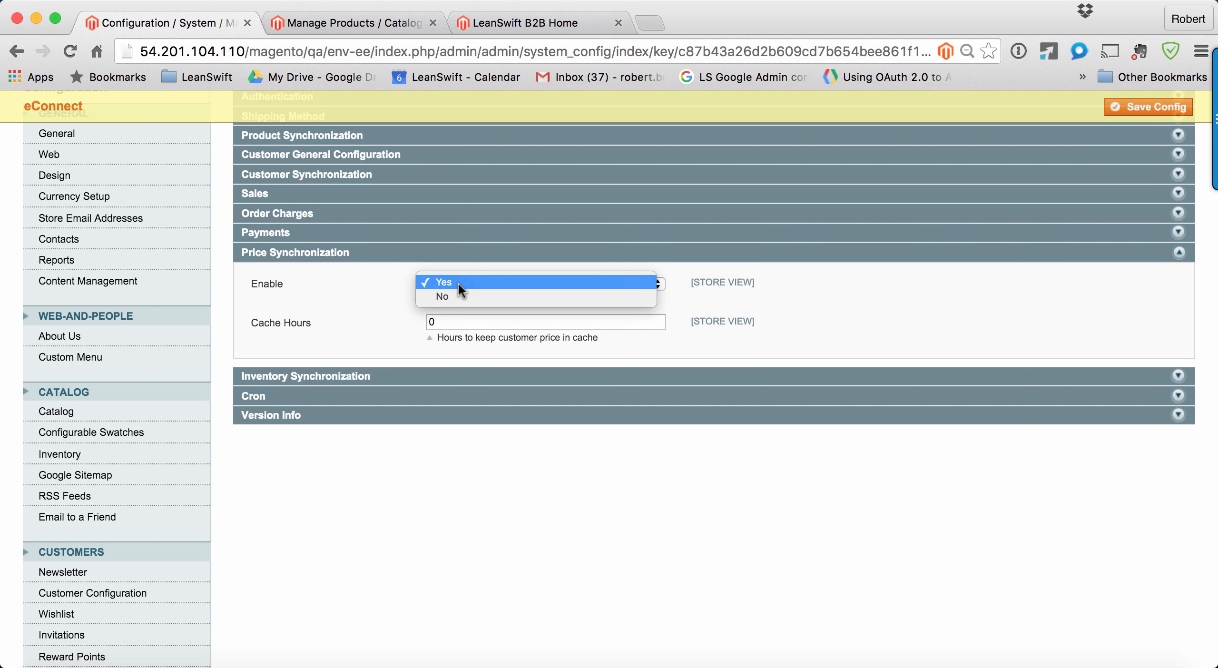
pyautogui.click(361, 304)
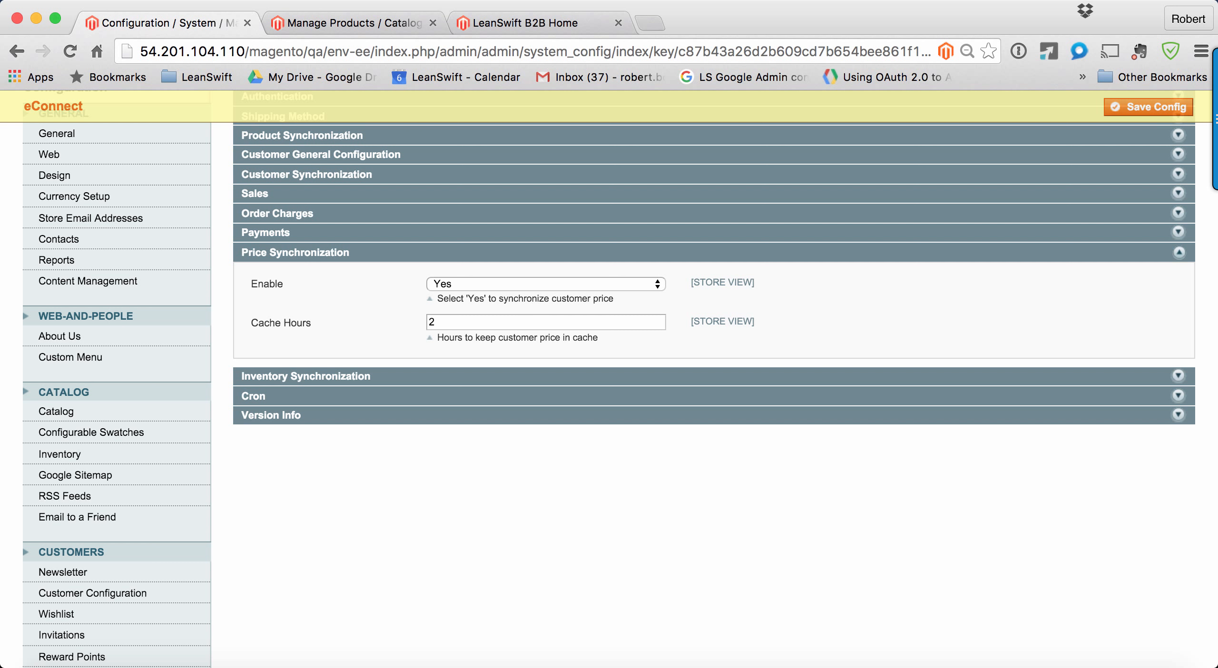
pyautogui.press('BackSpace')
pyautogui.click(350, 257)
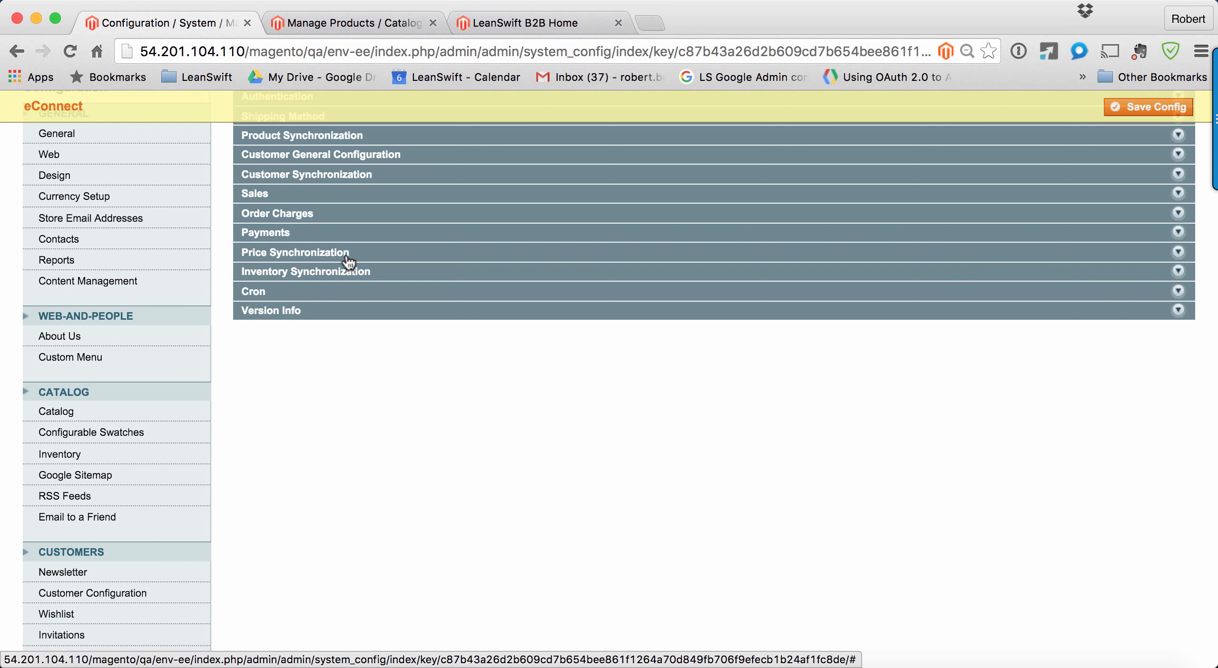
# Step: Switch to the M3 Sales Price List in Safari and filter by price list 02 and currency USD
pyautogui.click(323, 24)
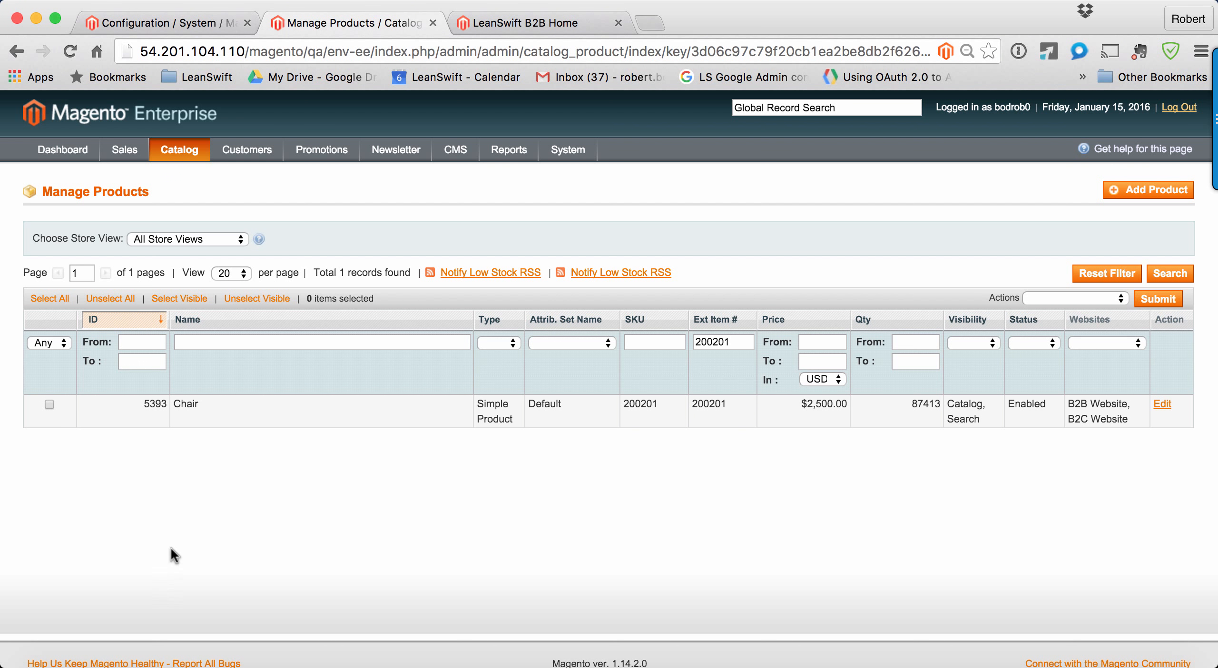
pyautogui.click(128, 647)
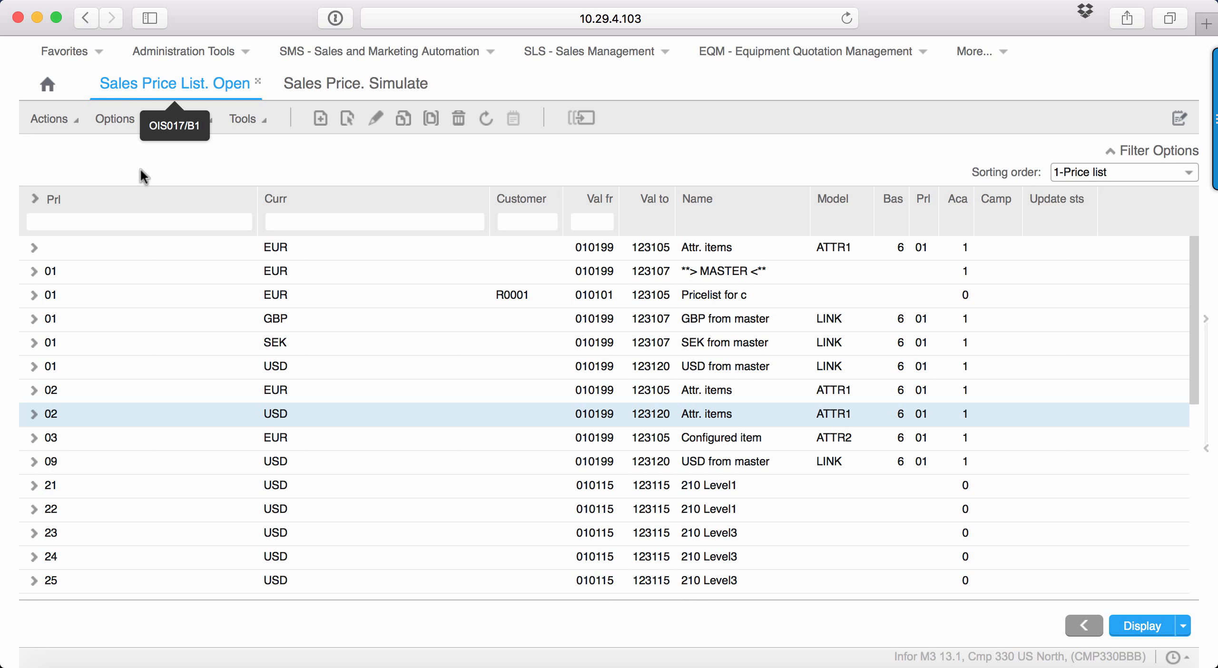
pyautogui.click(85, 223)
pyautogui.write('02')
pyautogui.press('Tab')
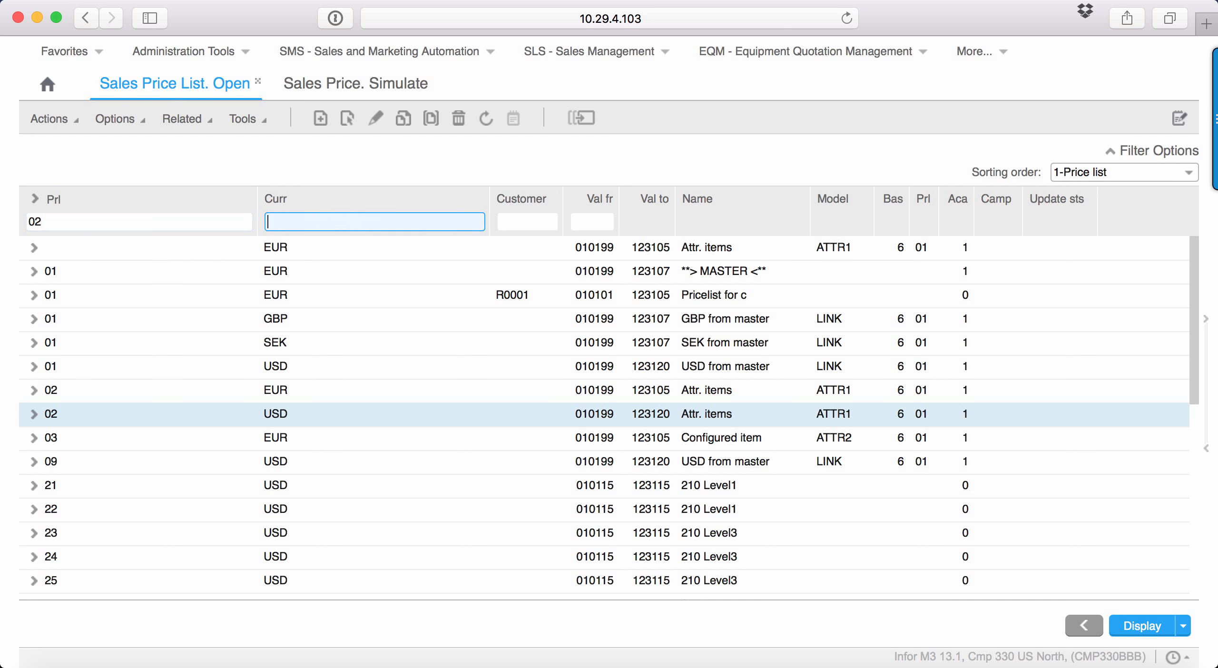
pyautogui.write('USD')
pyautogui.press('Return')
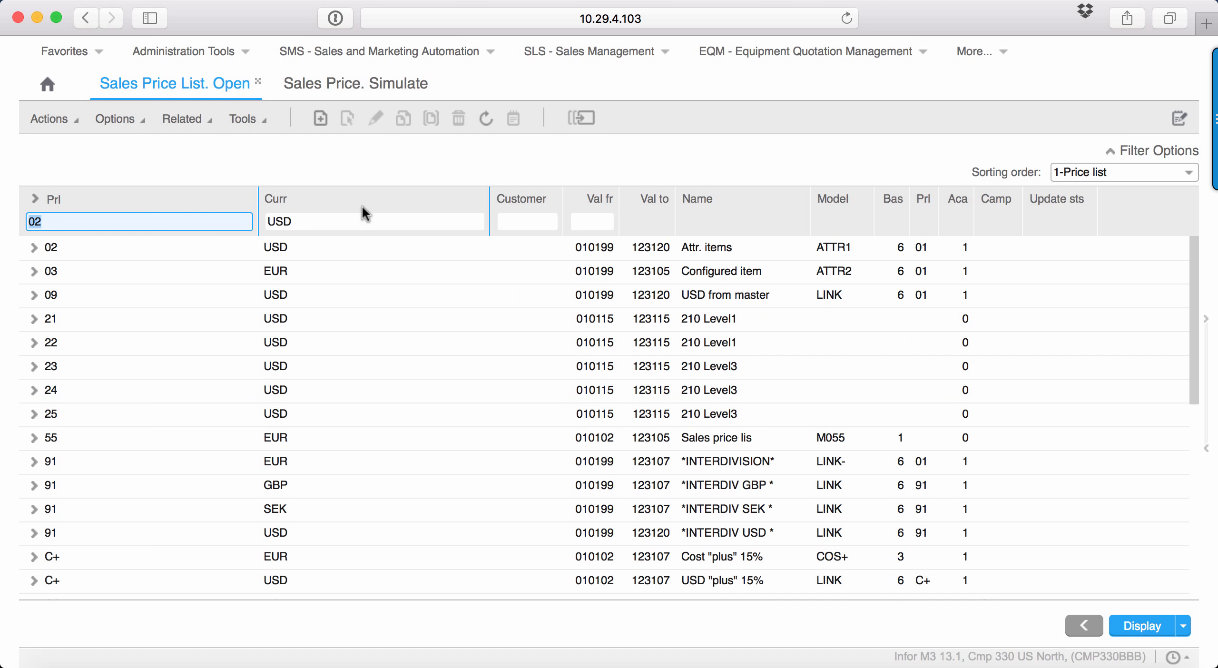
# Step: Open the basic prices of price list 02 USD and select item 200201
pyautogui.rightClick(126, 245)
pyautogui.moveTo(169, 267)
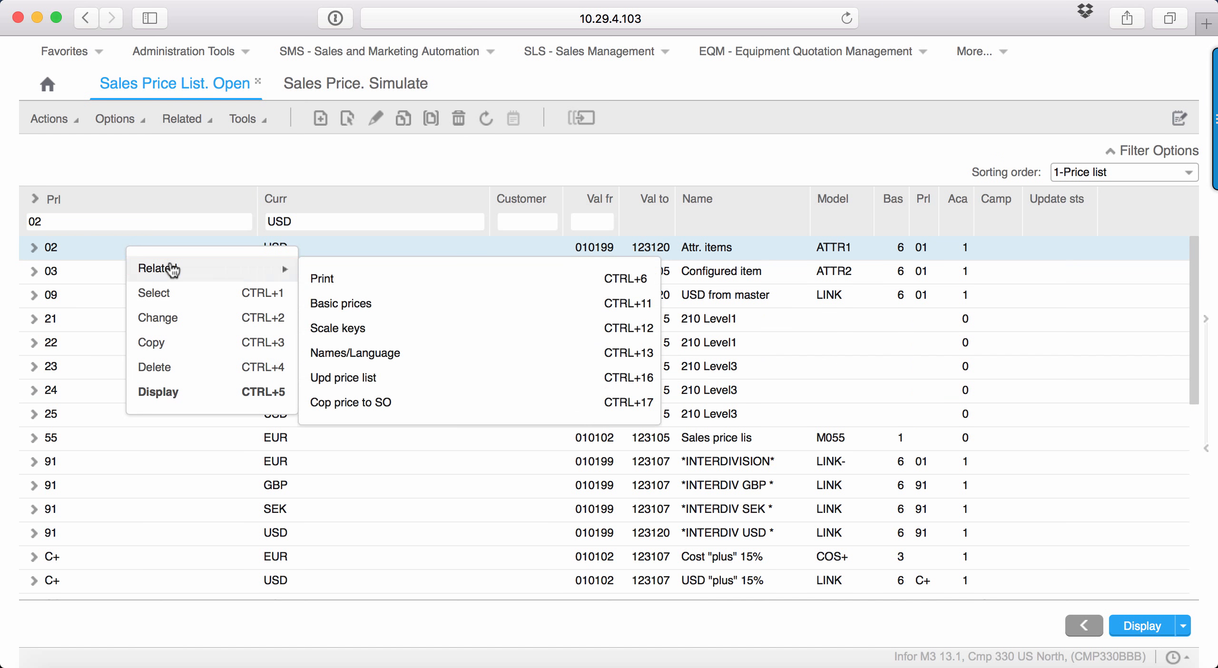
pyautogui.click(355, 306)
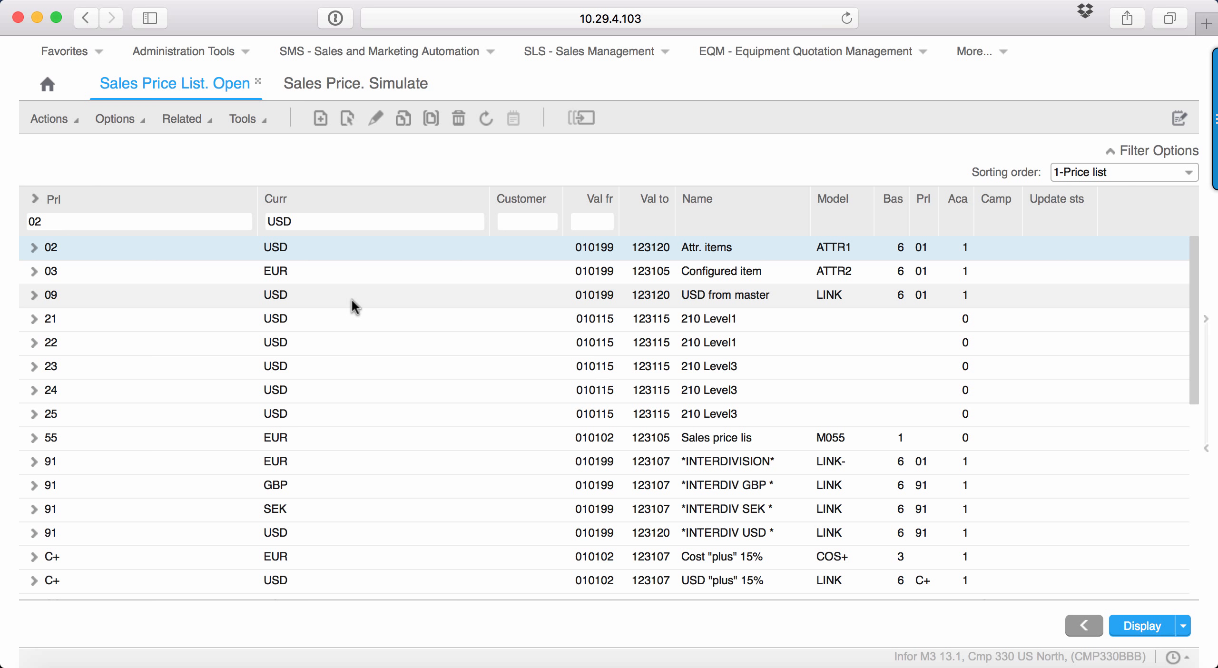
pyautogui.write('200201')
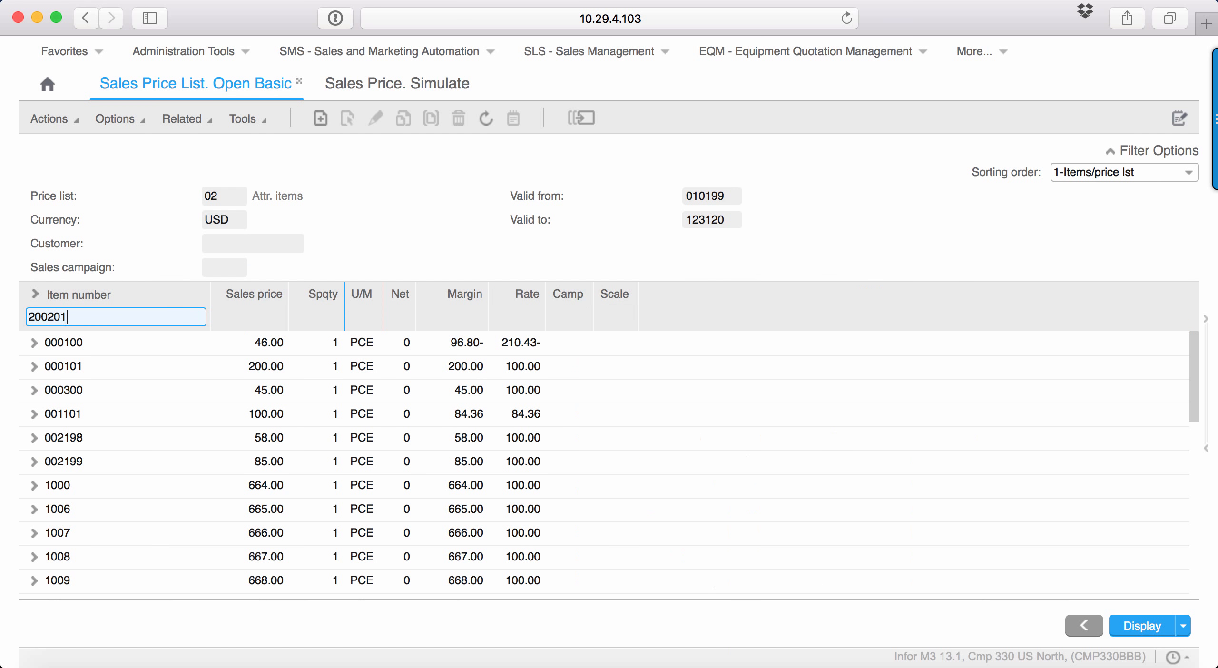
pyautogui.press('Return')
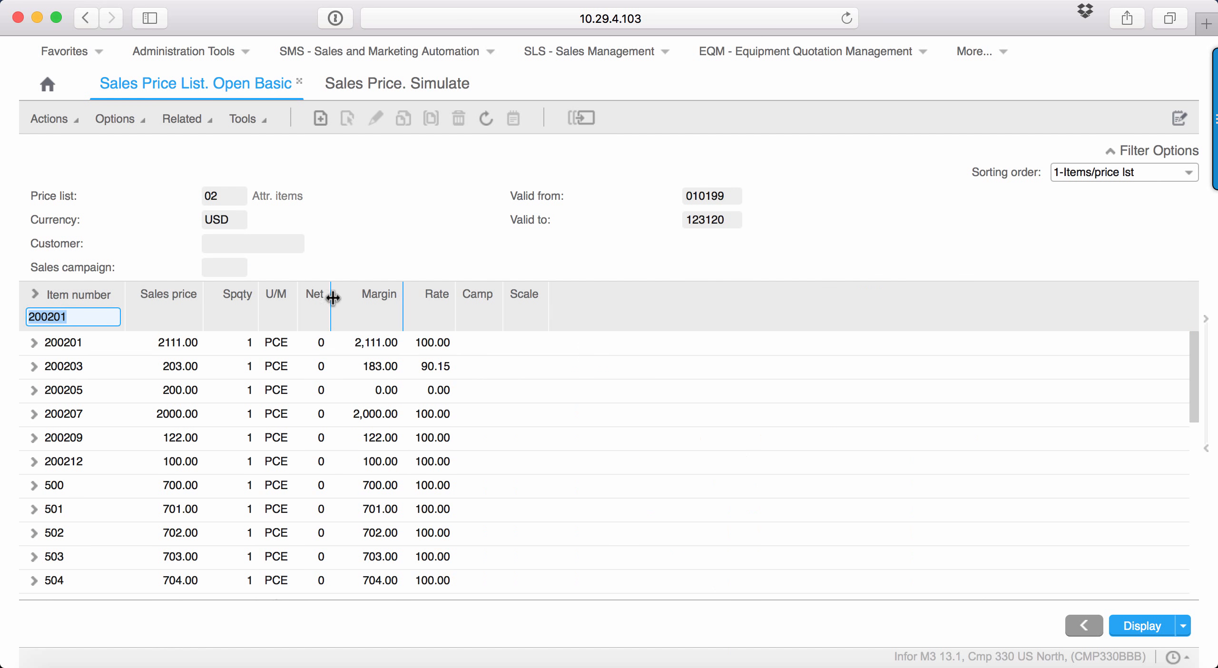
pyautogui.click(169, 338)
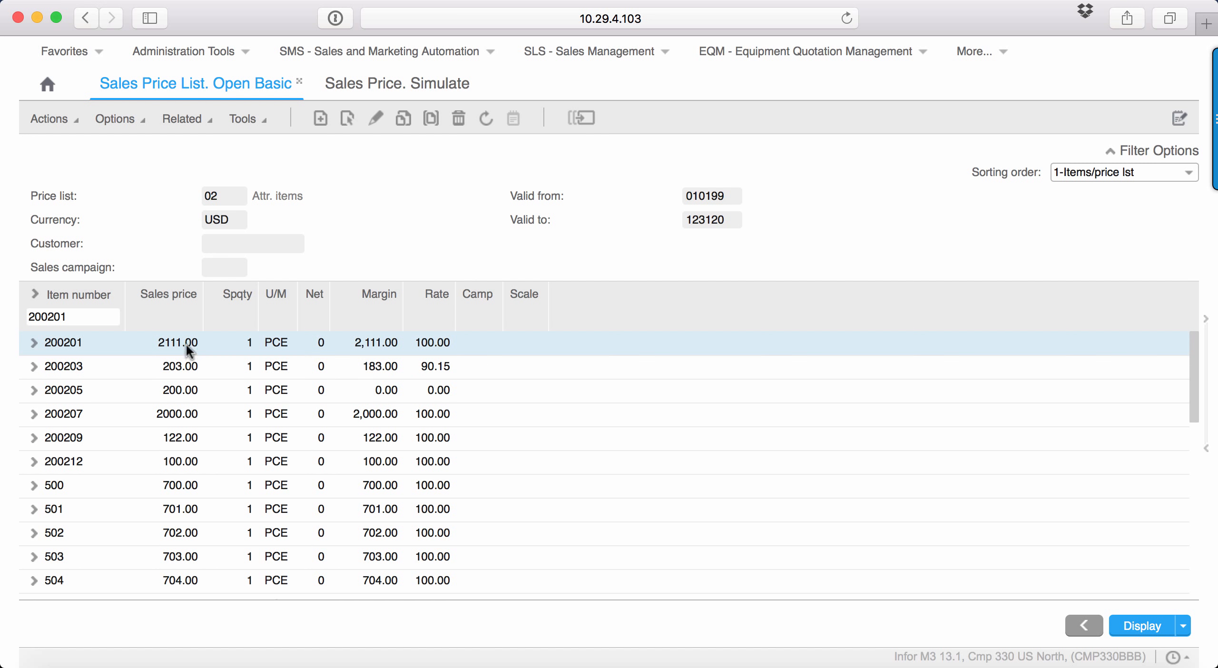
# Step: Synchronize the Chair product 200201 with M3 using the Sync with M3 mass action
pyautogui.click(172, 657)
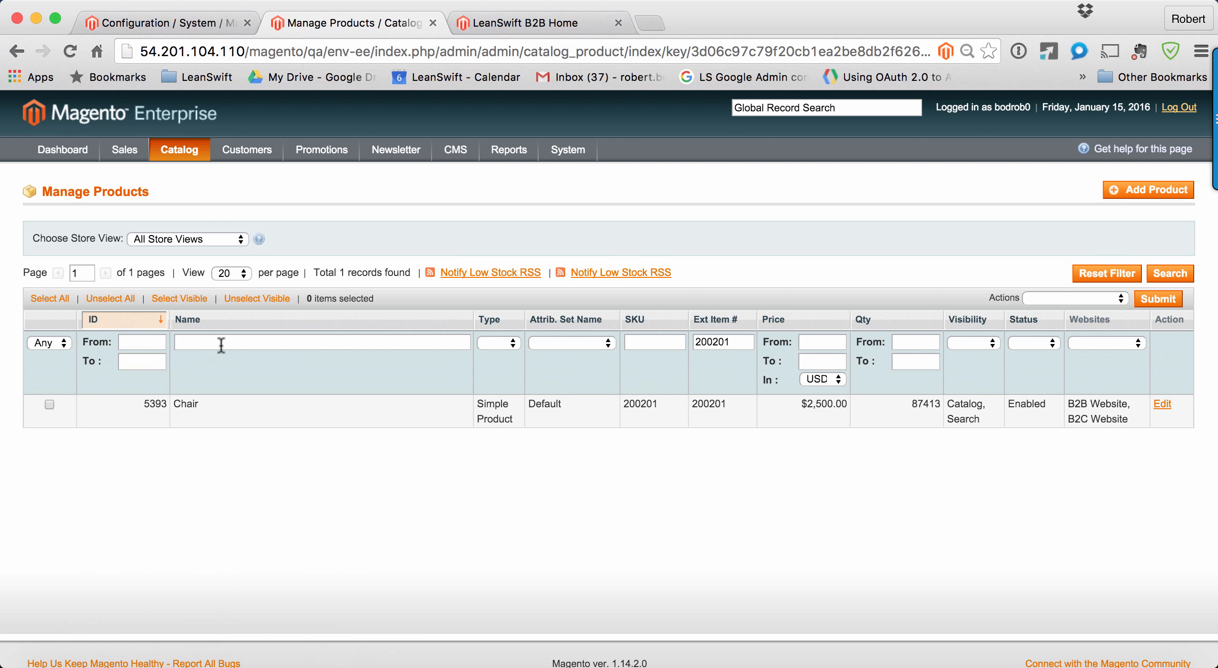
pyautogui.click(1073, 298)
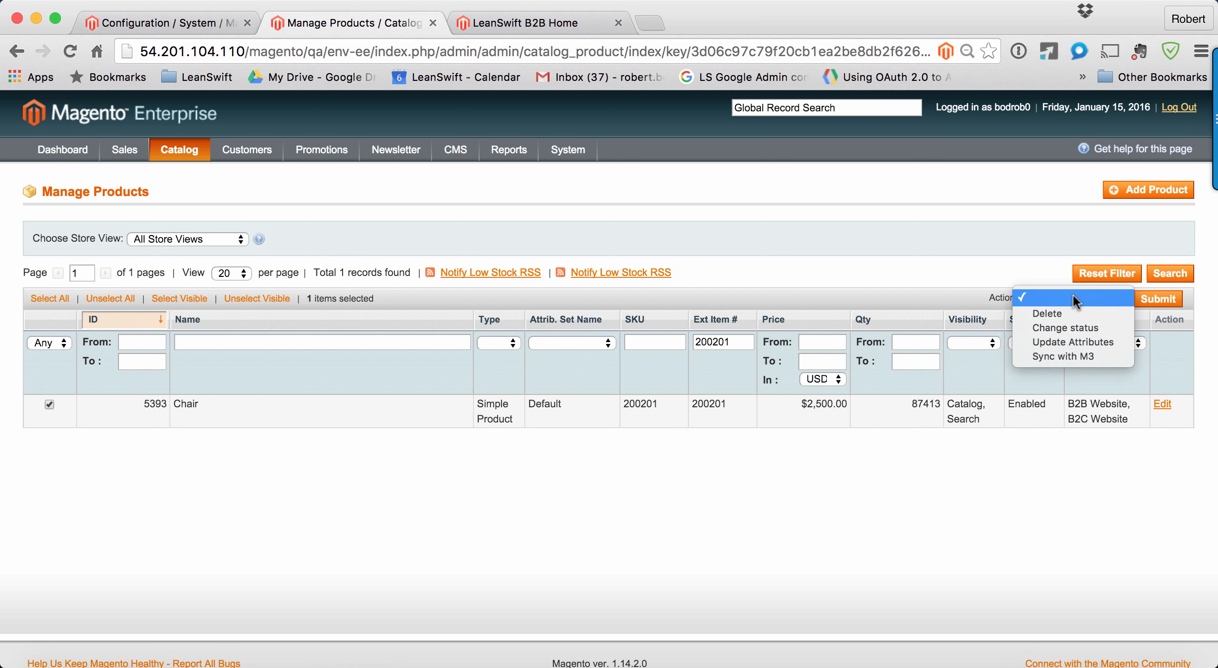
pyautogui.click(1077, 355)
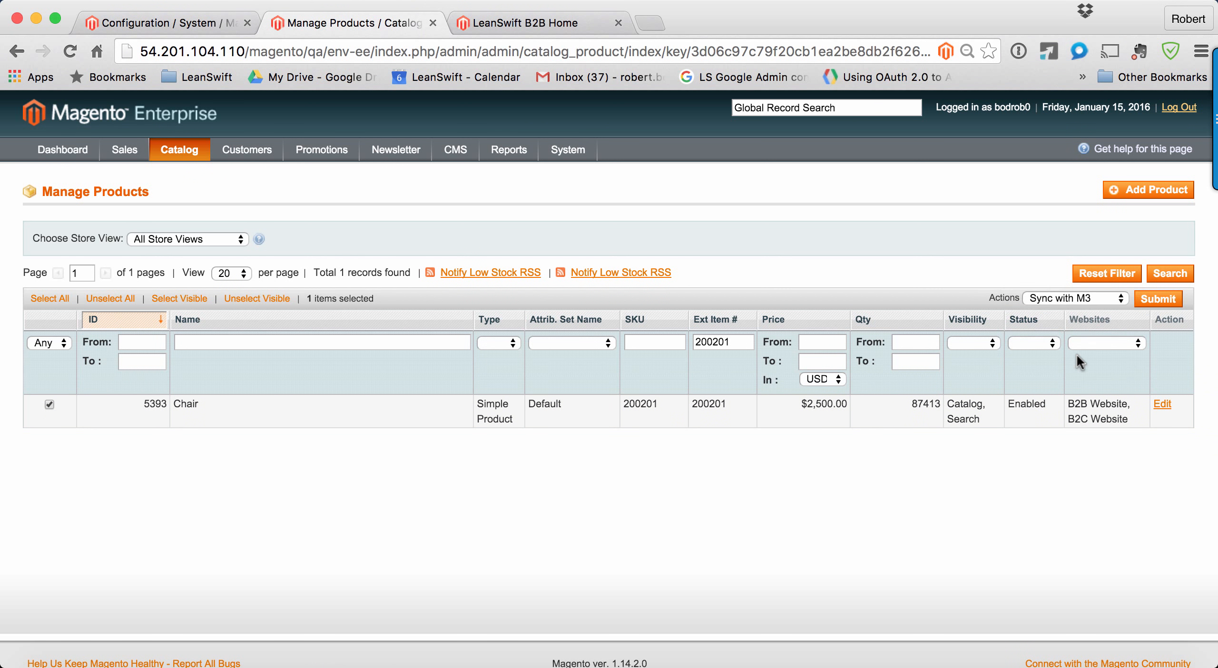
pyautogui.click(1169, 308)
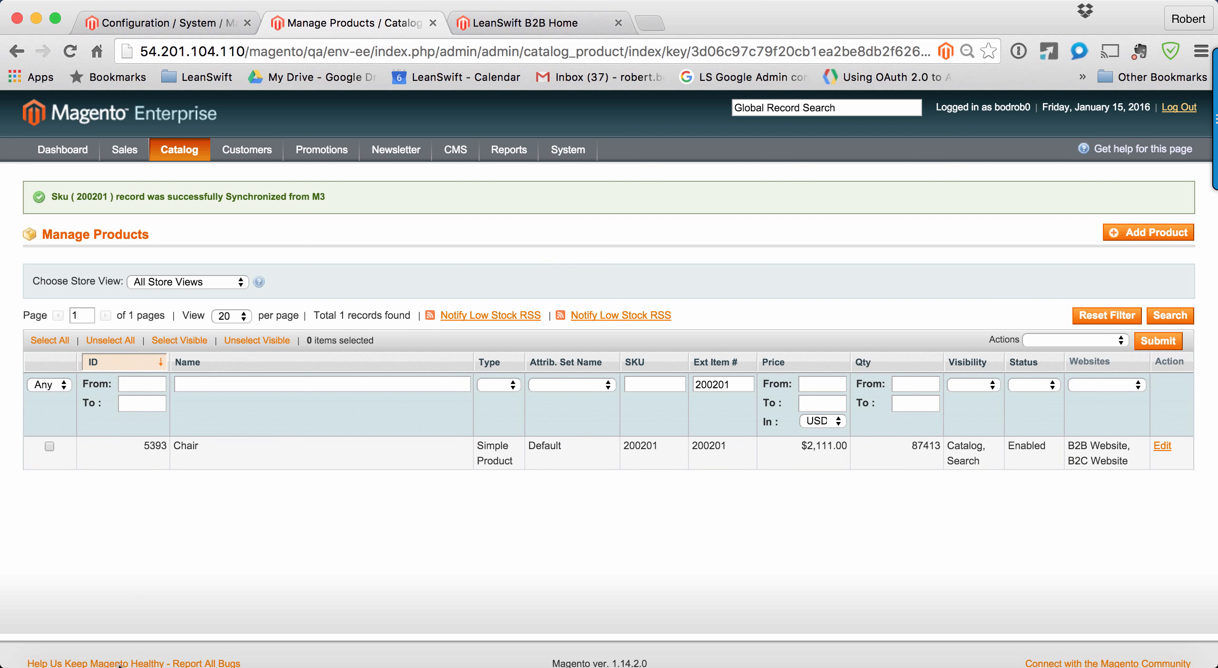
# Step: Review the M3 sales price simulation for item 200201
pyautogui.click(123, 640)
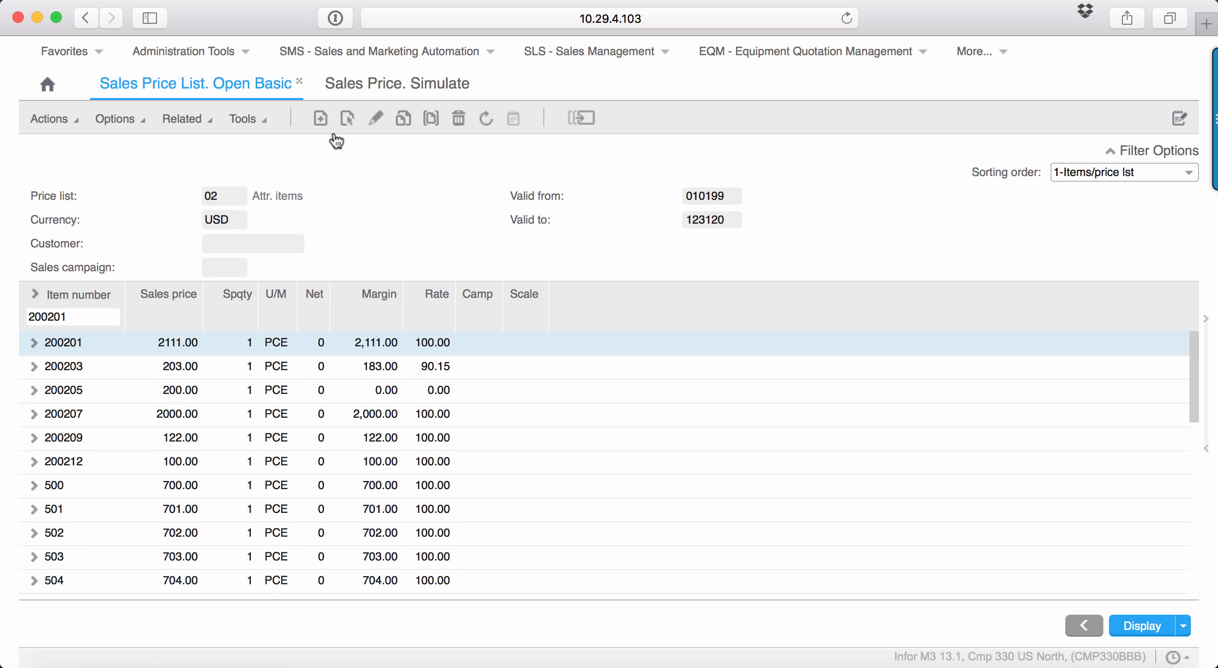
pyautogui.click(389, 91)
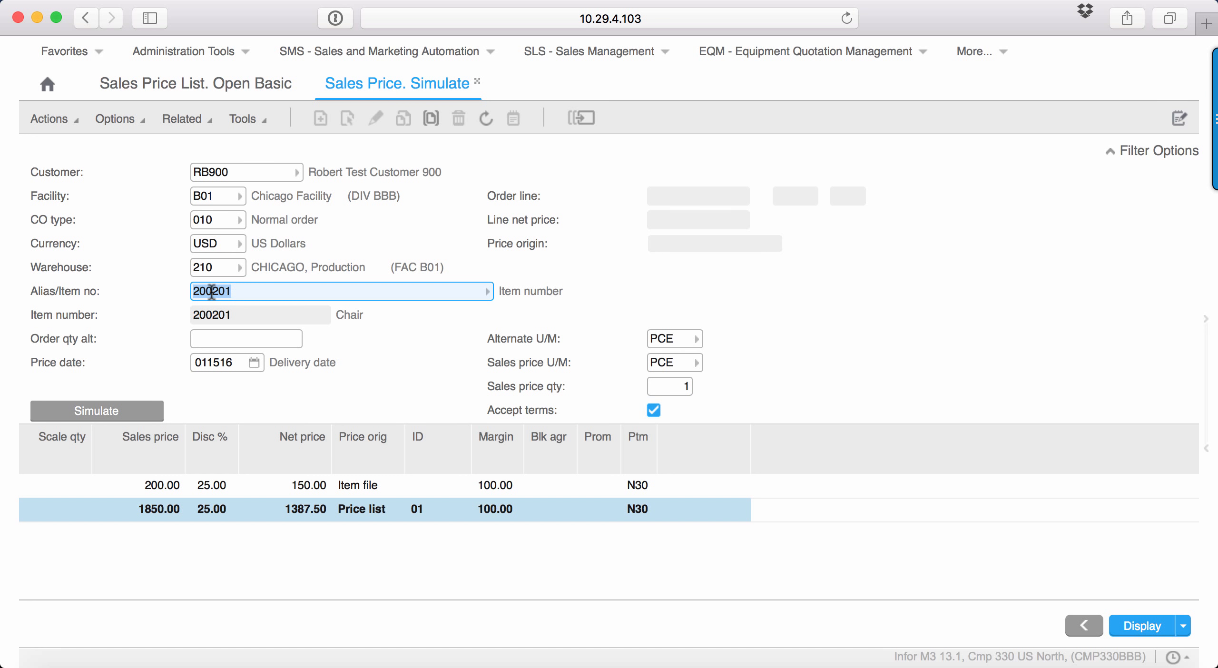
pyautogui.click(247, 171)
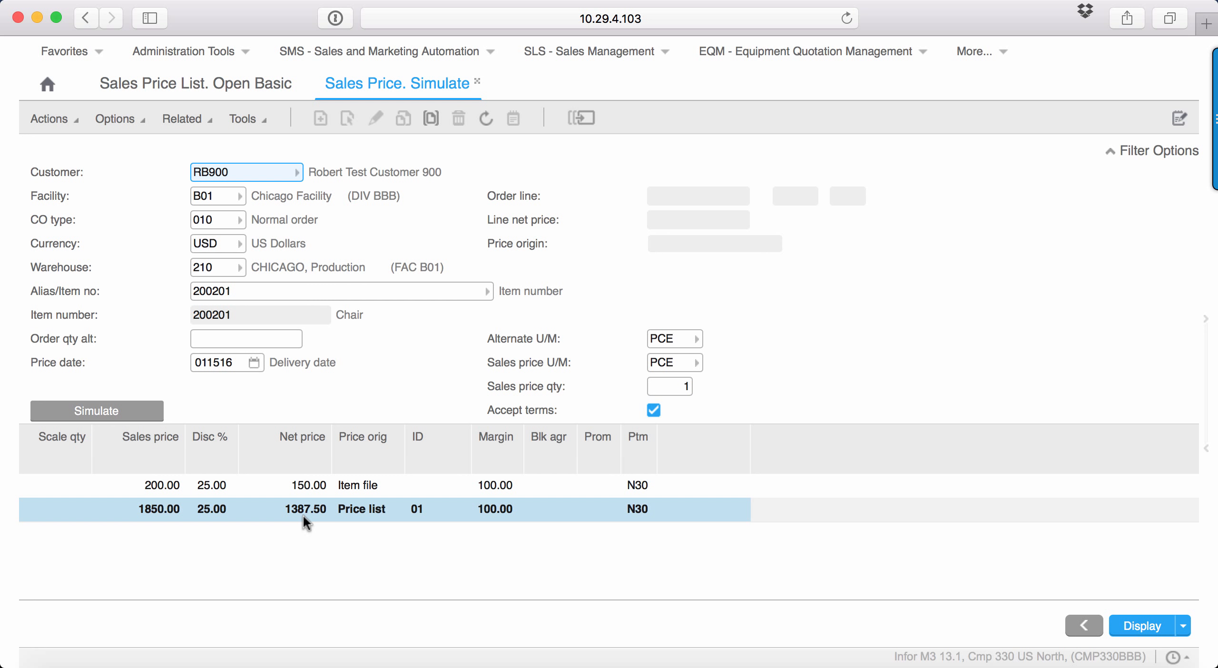
pyautogui.click(174, 648)
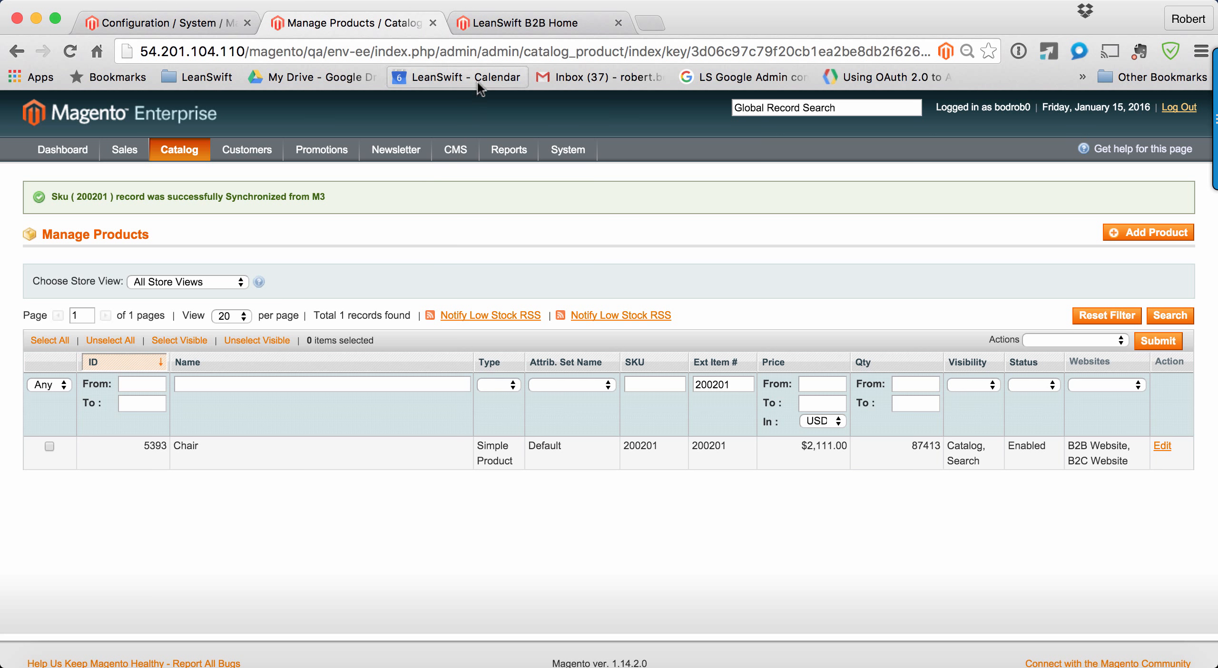
# Step: Search the B2B storefront for item 200201
pyautogui.click(529, 26)
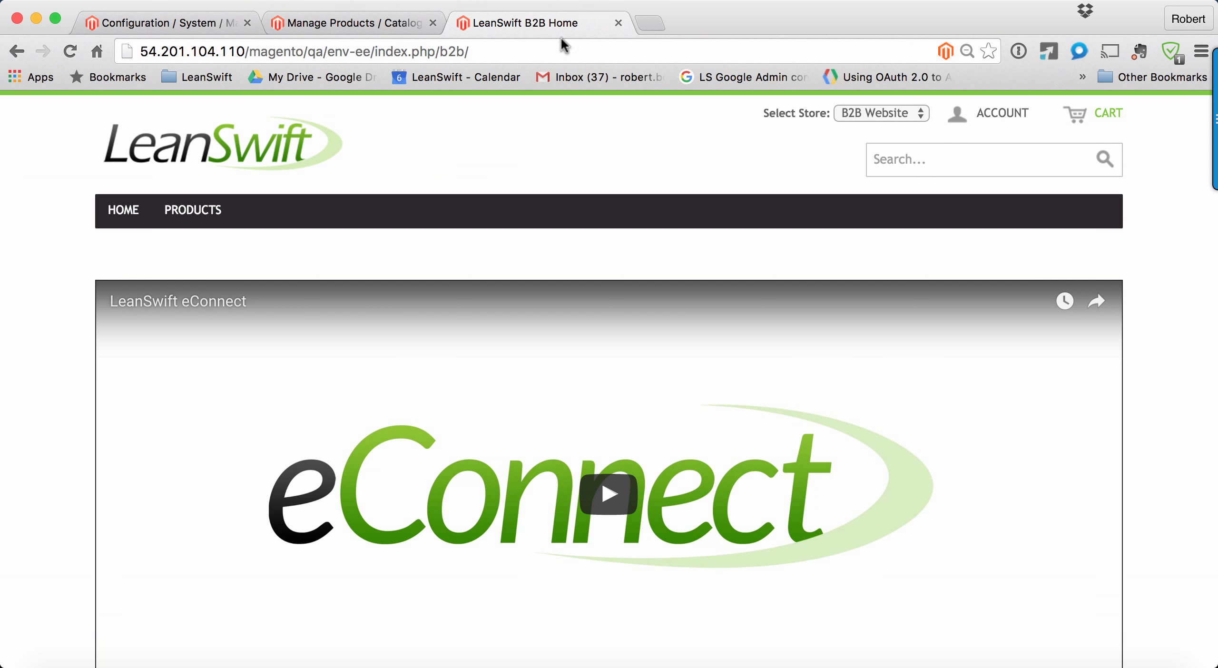
pyautogui.click(1003, 118)
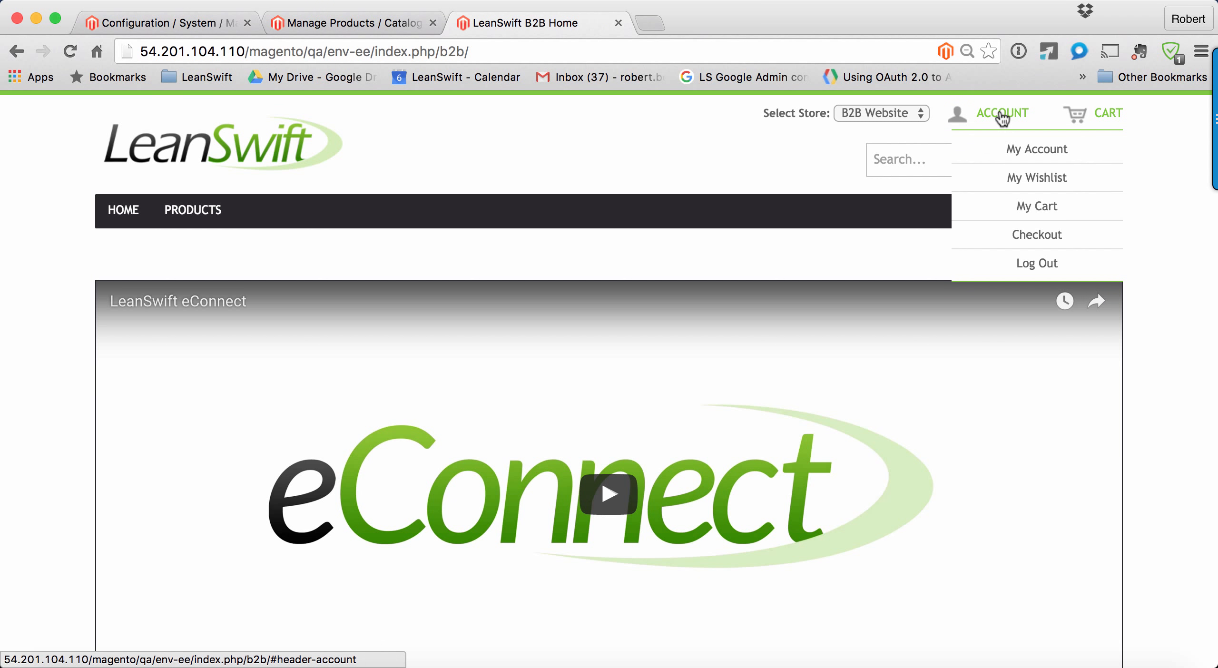
pyautogui.click(1003, 118)
pyautogui.click(899, 165)
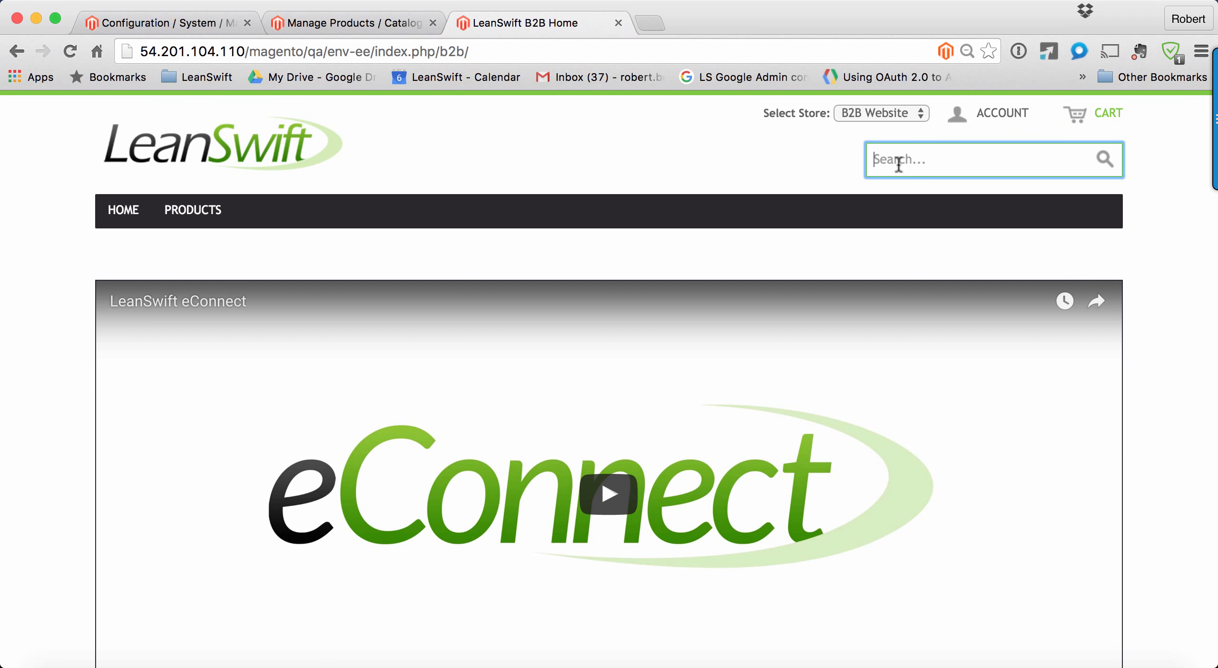
pyautogui.write('200201')
pyautogui.press('Return')
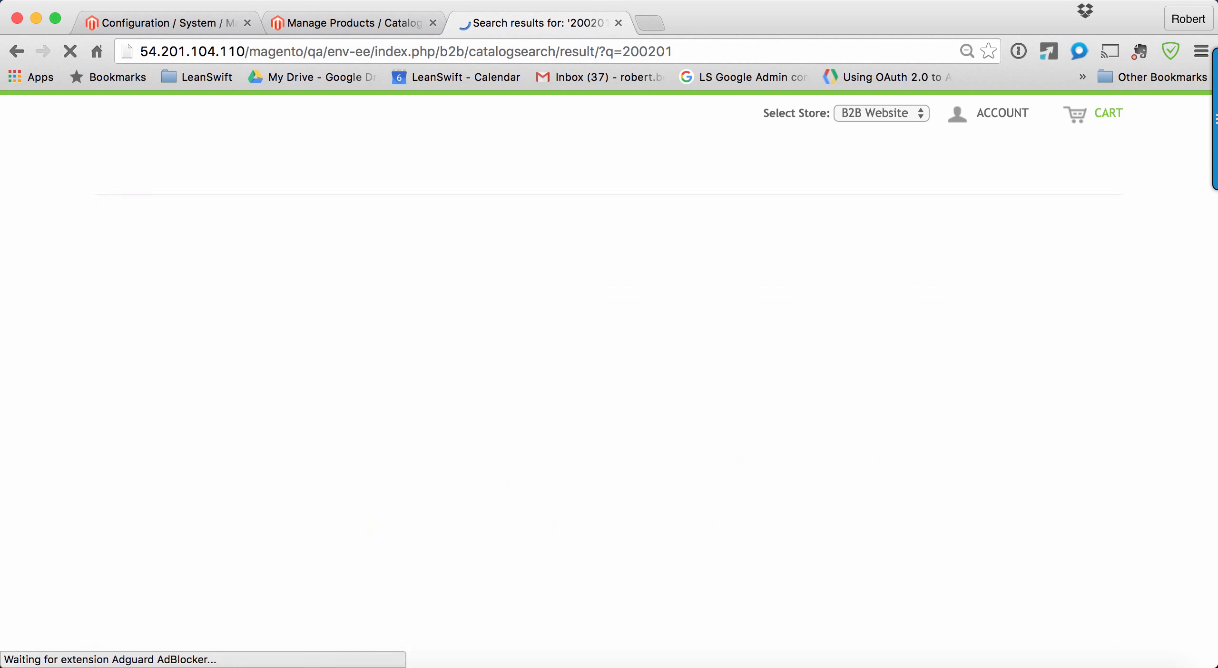
pyautogui.scroll(-5, 554, 403)
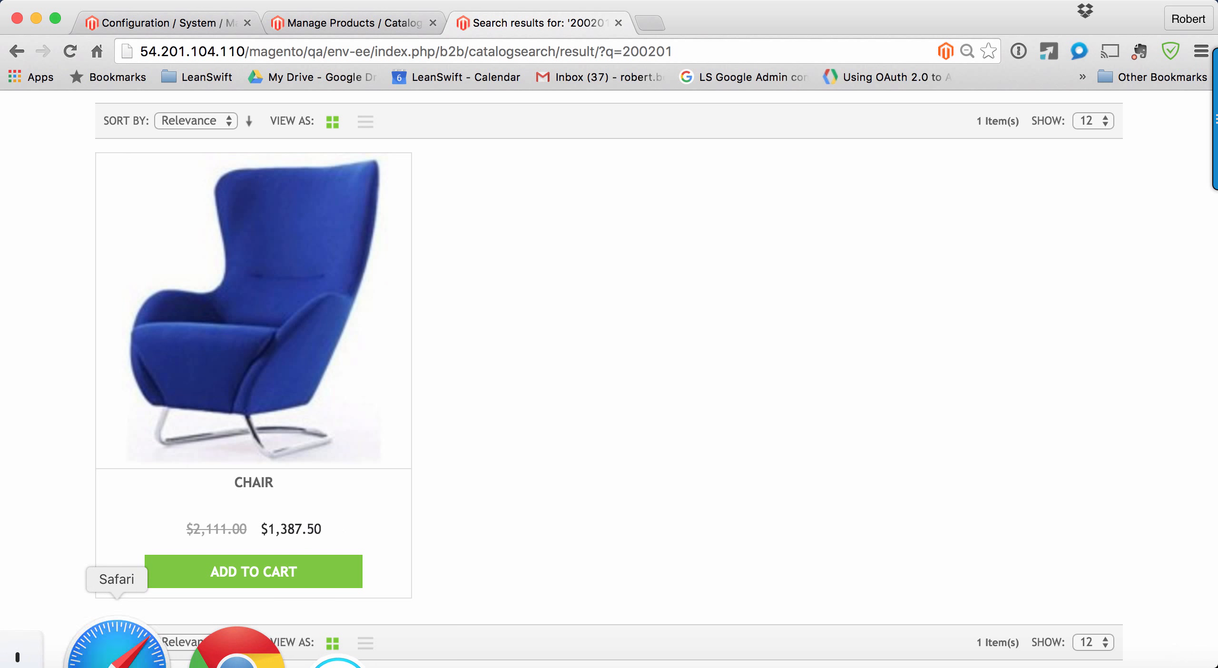
# Step: Switch to M3 and simulate the sales price of item 200201 for customer RB101
pyautogui.click(129, 655)
pyautogui.click(246, 172)
pyautogui.press('BackSpace')
pyautogui.press('BackSpace')
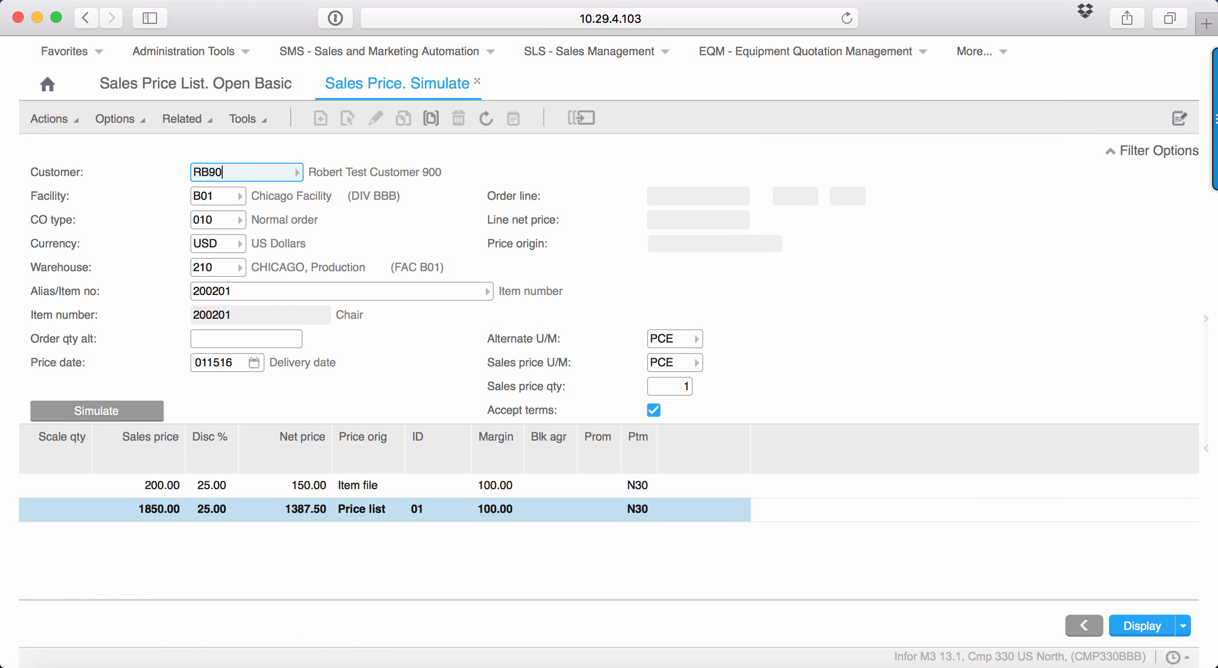
pyautogui.press('BackSpace')
pyautogui.write('101')
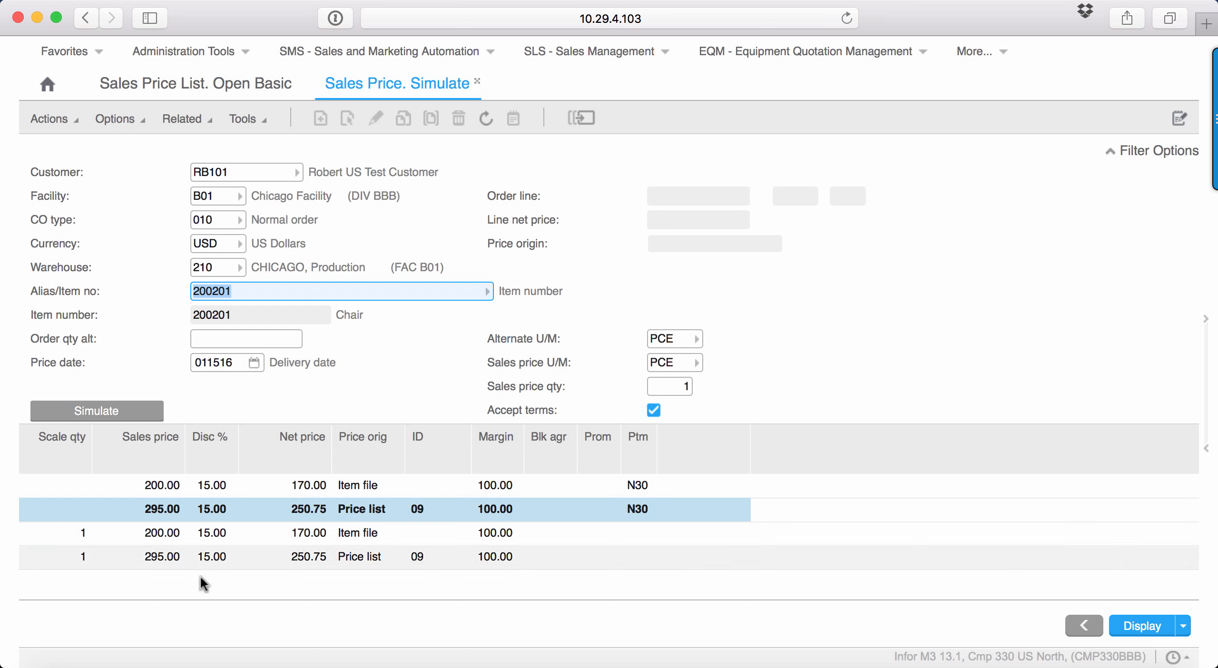
# Step: Return to the B2B storefront and log out of the current customer account
pyautogui.click(163, 655)
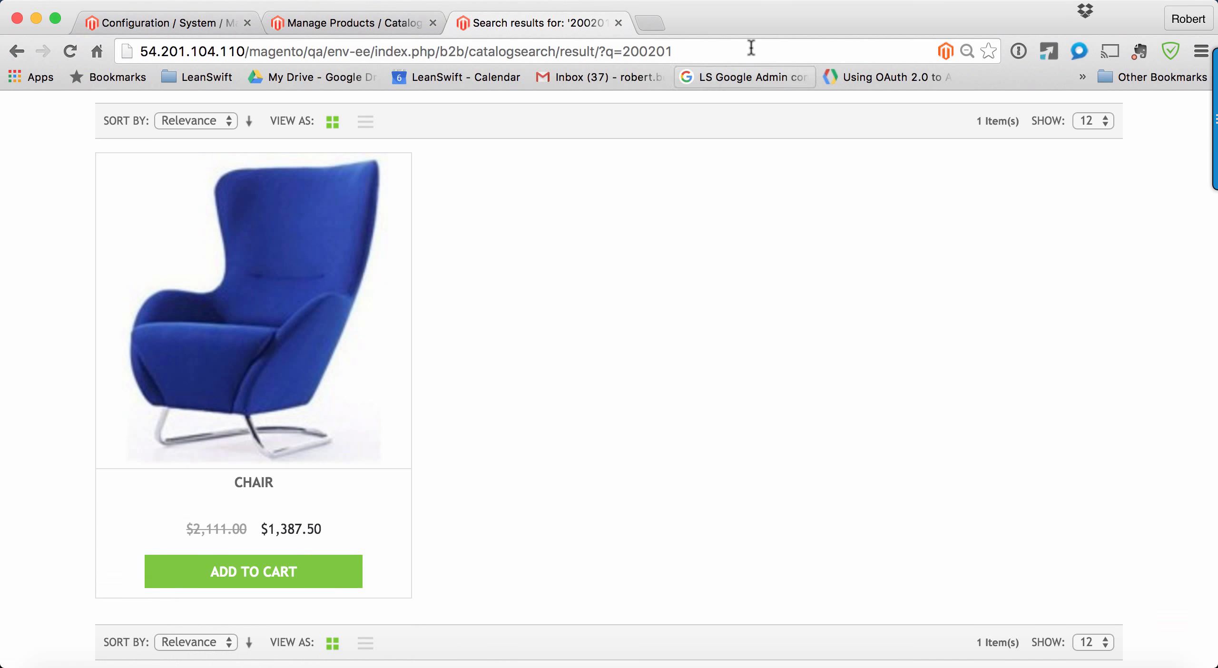
pyautogui.scroll(5, 757, 321)
pyautogui.click(1013, 125)
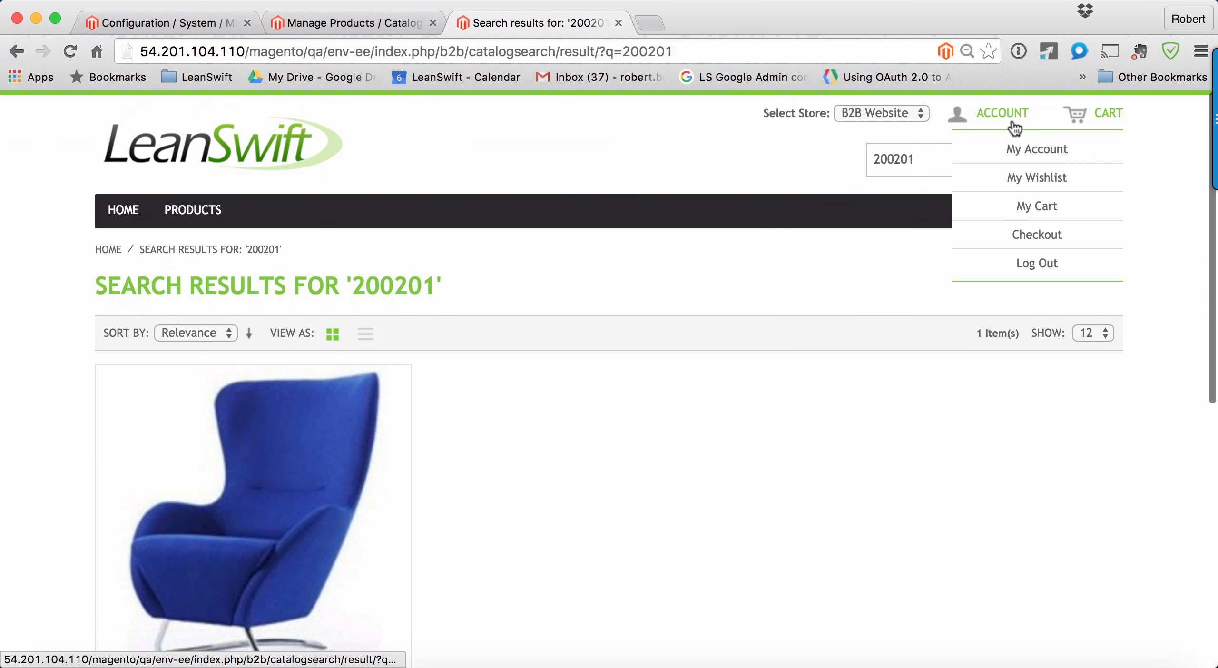
pyautogui.click(1037, 264)
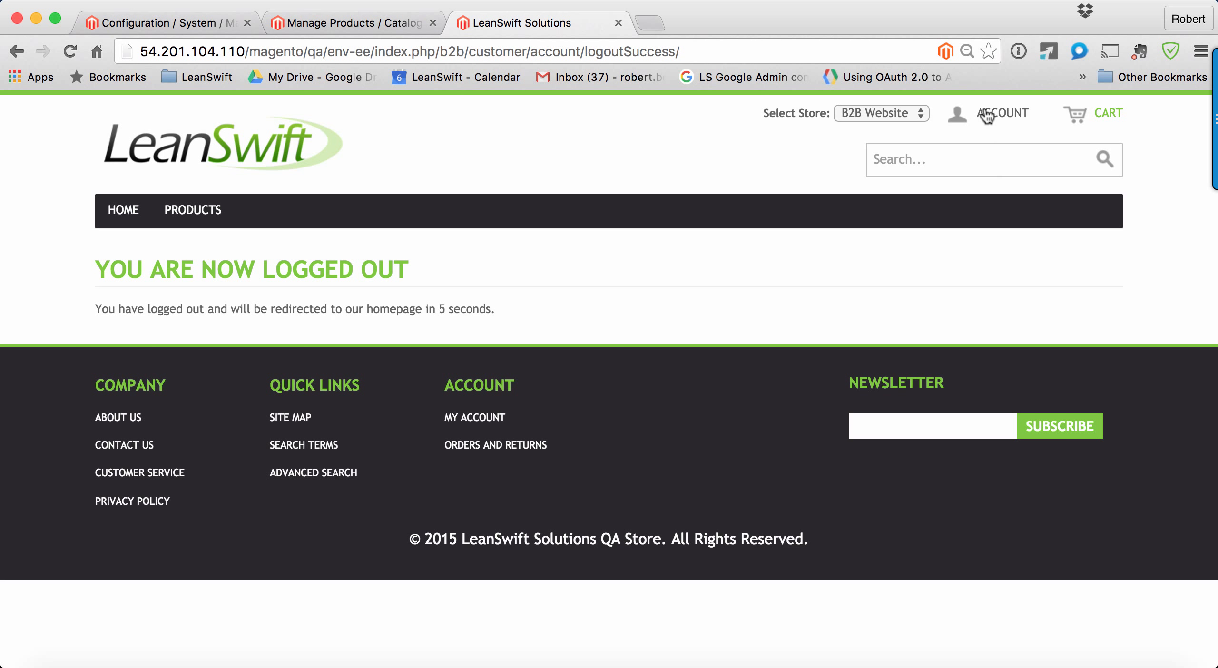
# Step: Log in to the B2B storefront with the customer's e-mail address and account password
pyautogui.click(1002, 113)
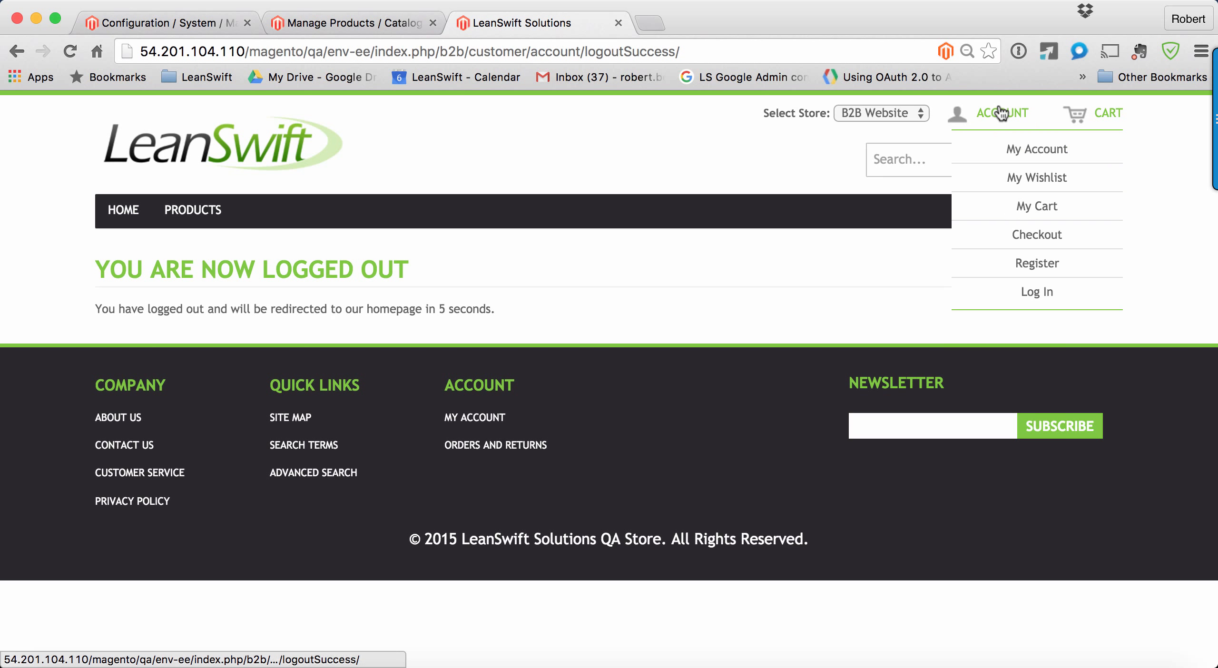
pyautogui.click(1032, 291)
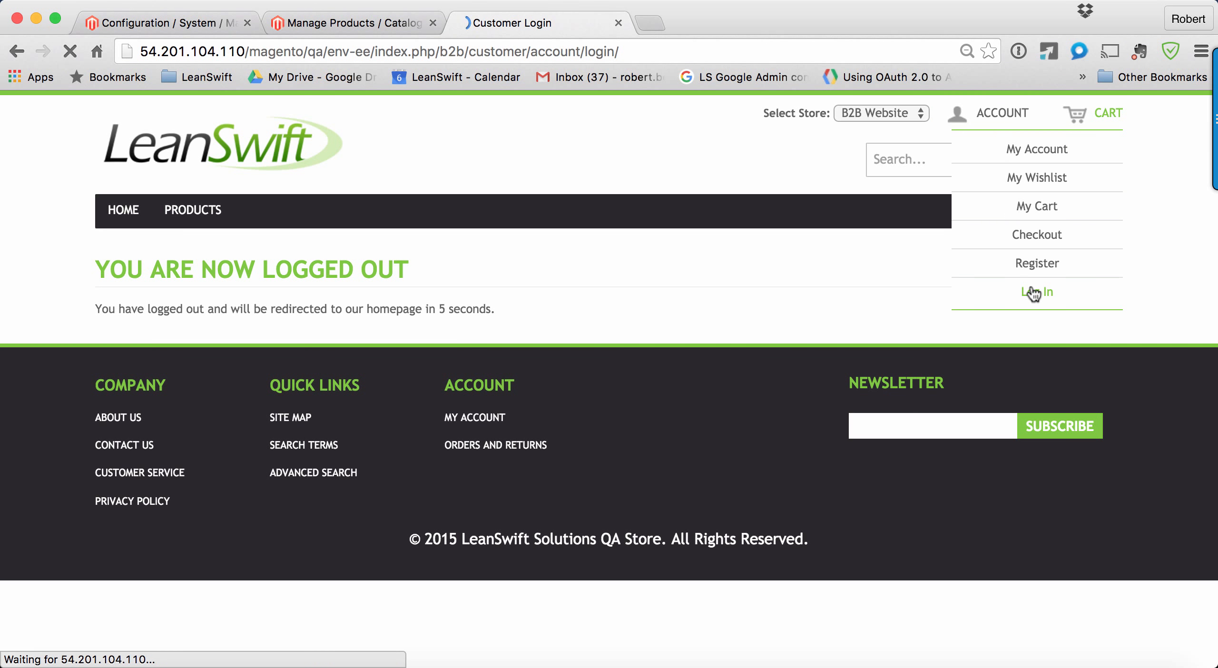
pyautogui.write('robert')
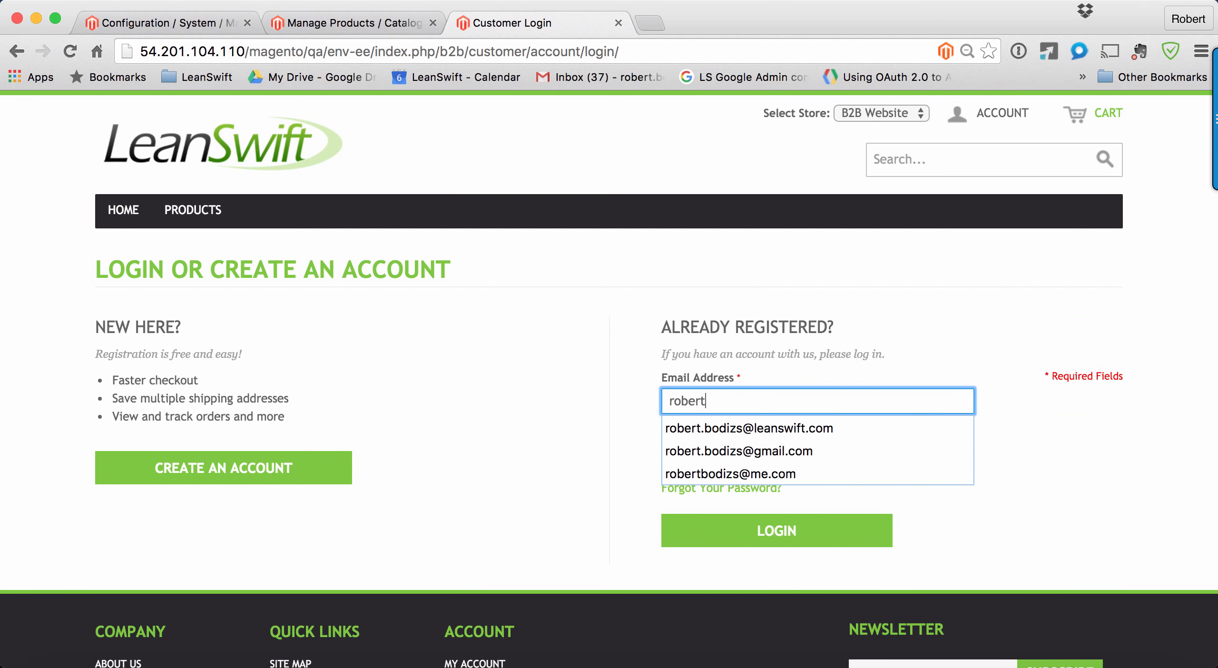
pyautogui.press('Down')
pyautogui.press('Return')
pyautogui.press('Tab')
pyautogui.write('••••••')
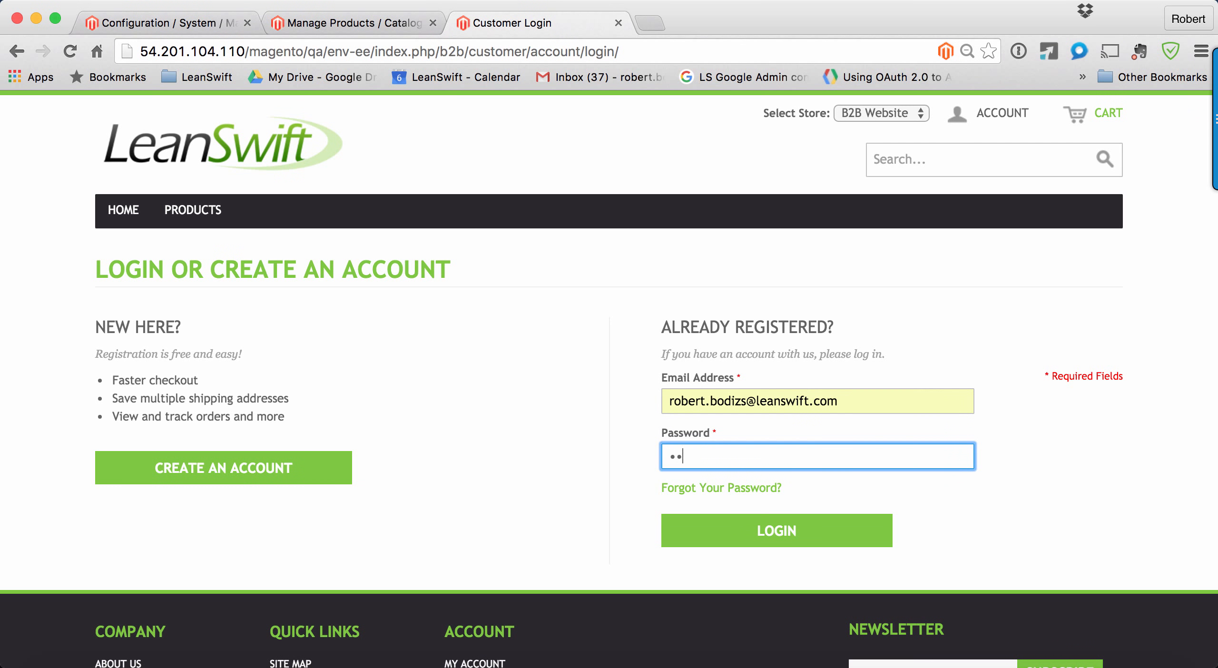
pyautogui.press('Return')
pyautogui.press('Escape')
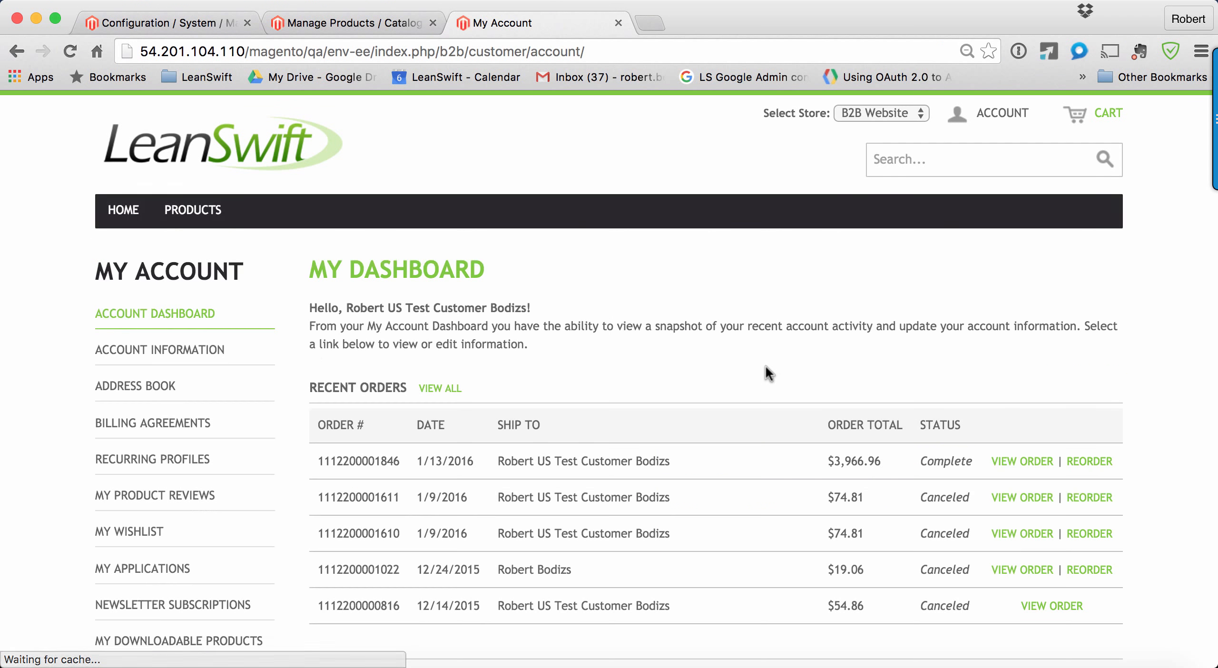
# Step: Search the storefront again for item 200201 and review its price for the logged-in customer
pyautogui.click(904, 172)
pyautogui.write('200201')
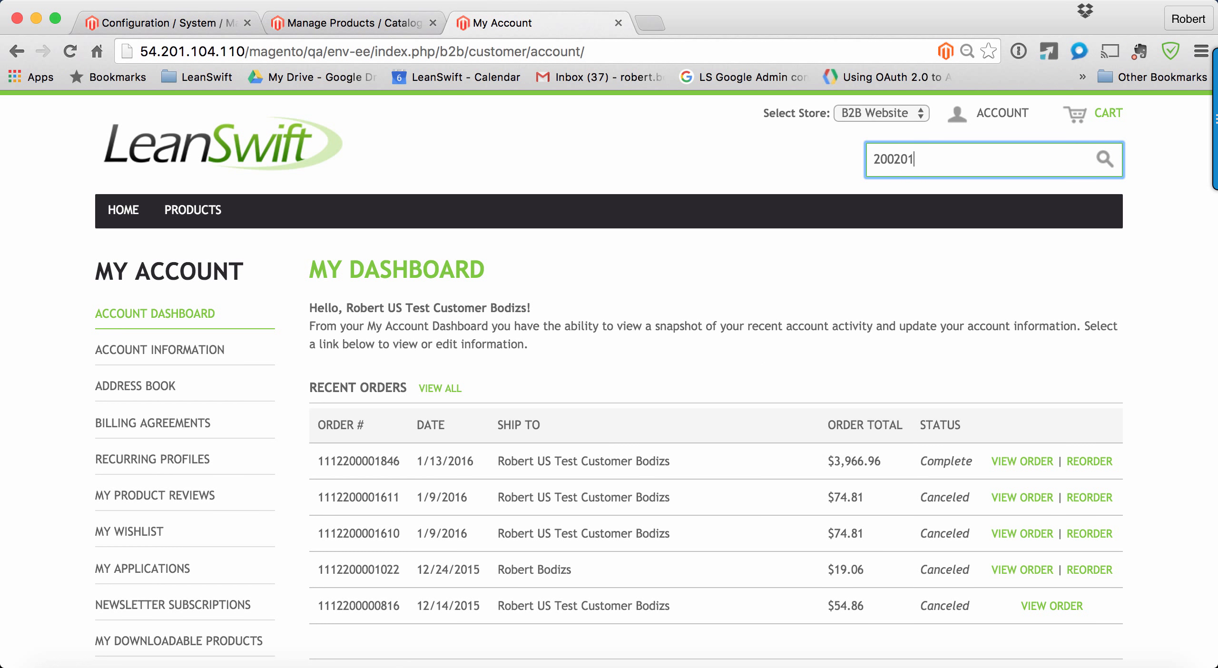
pyautogui.press('Return')
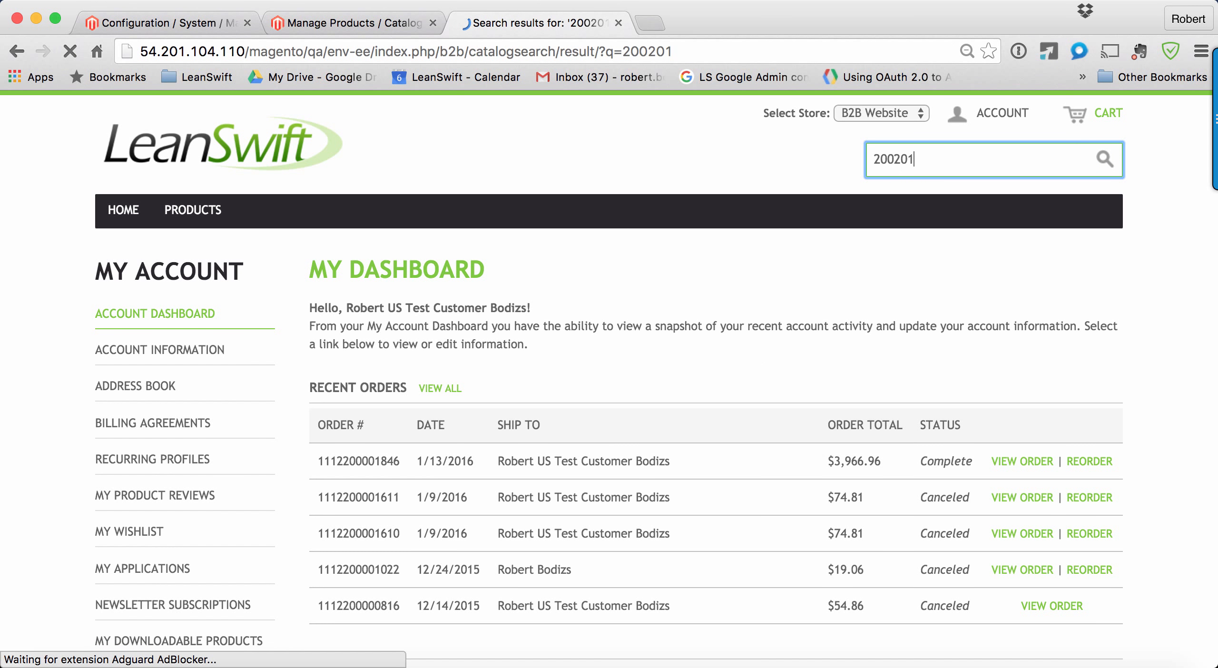
pyautogui.scroll(-5, 727, 286)
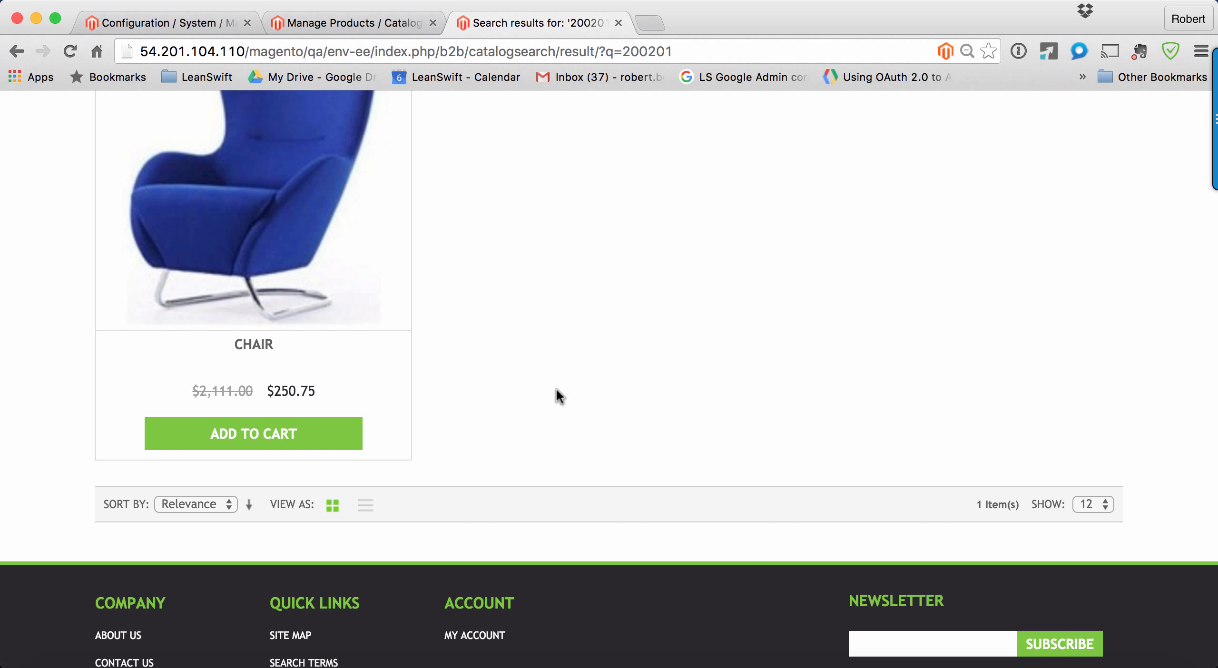
pyautogui.scroll(1, 556, 389)
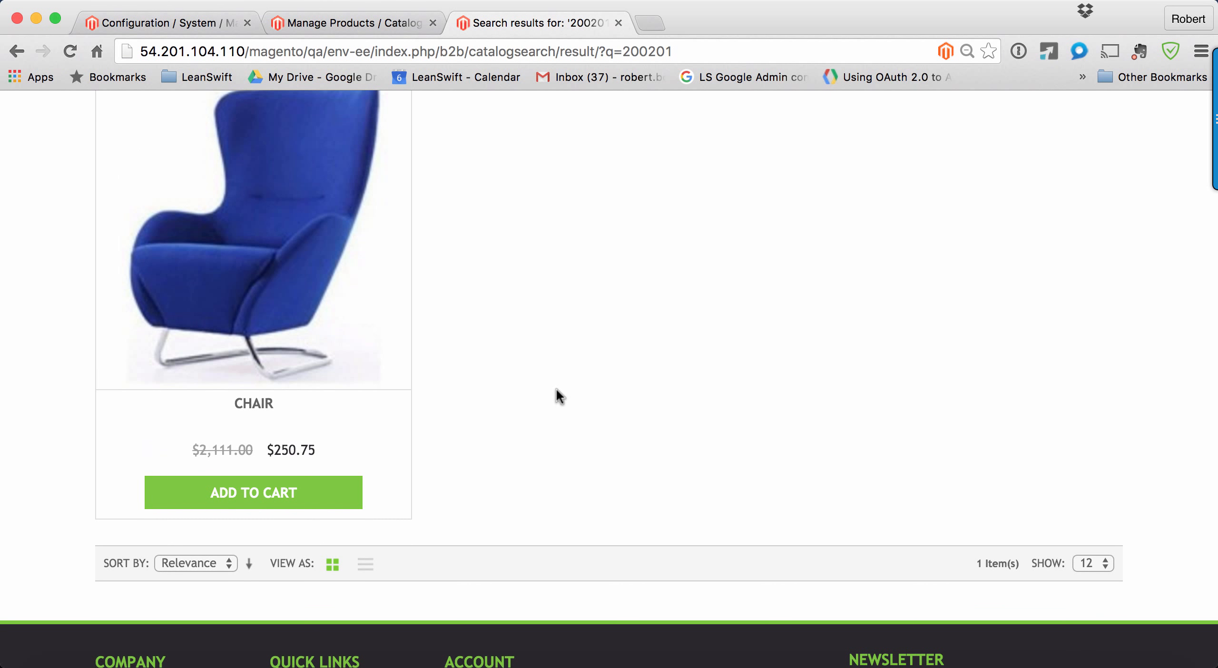